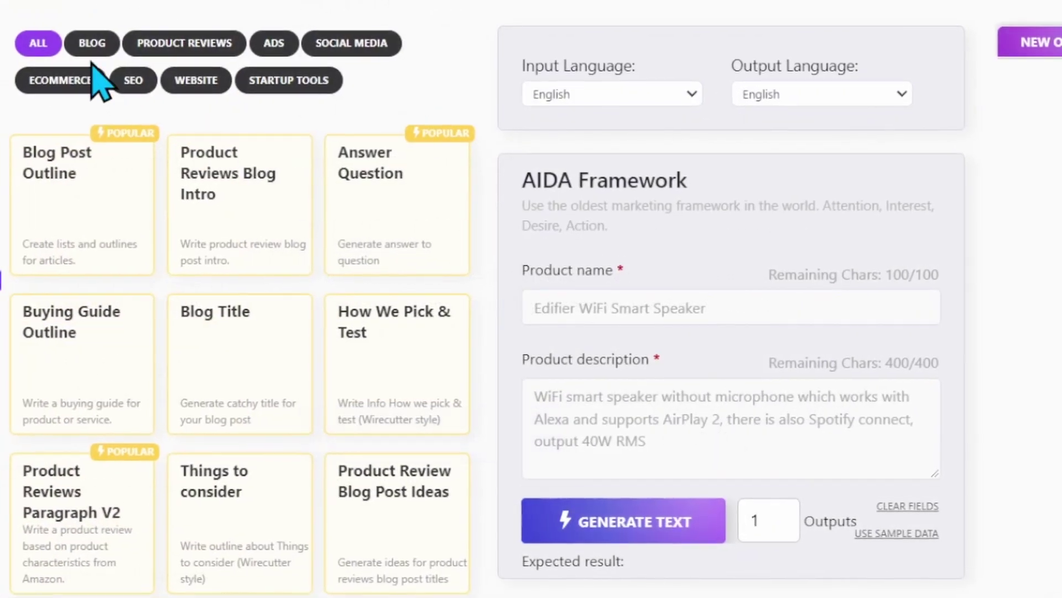
# Browse the BLOG, PRODUCT REVIEWS, ADS, SOCIAL MEDIA, ECOMMERCE, SEO, WEBSITE and STARTUP TOOLS template filters
pyautogui.click(137, 58)
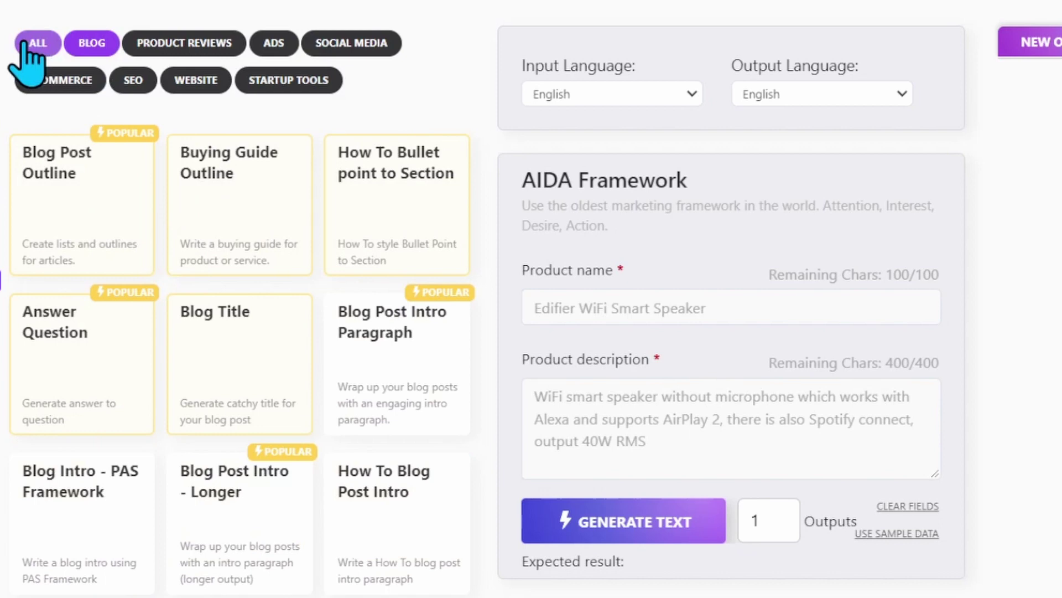
pyautogui.click(207, 56)
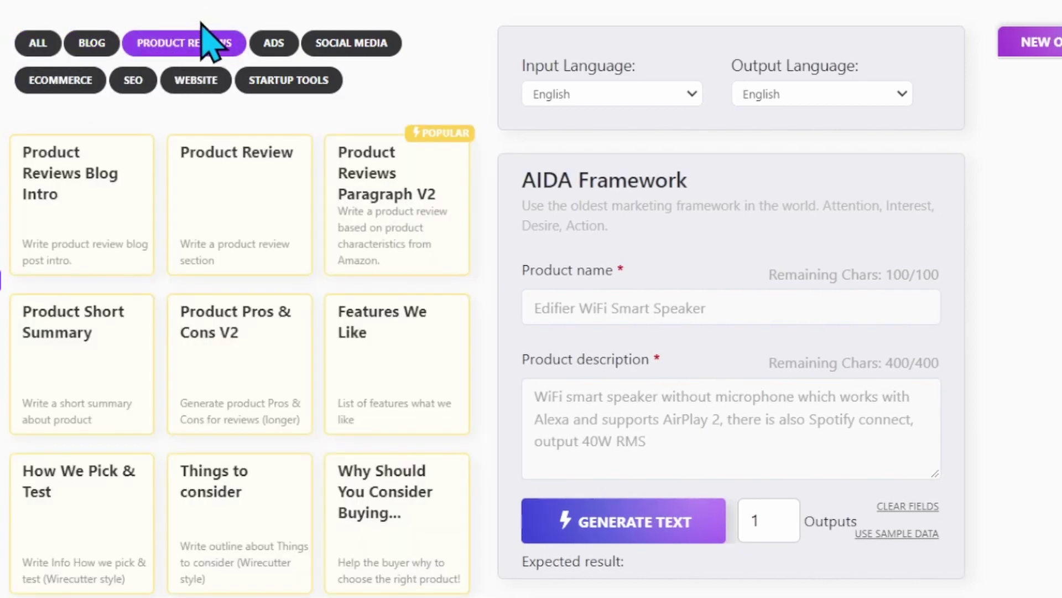
pyautogui.click(275, 46)
pyautogui.click(363, 48)
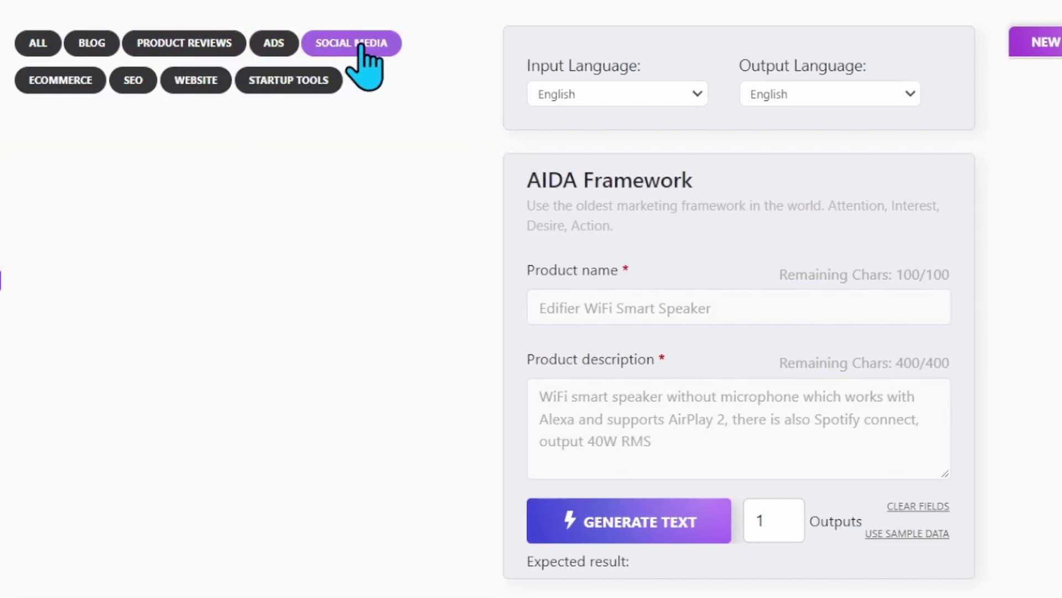
pyautogui.click(77, 83)
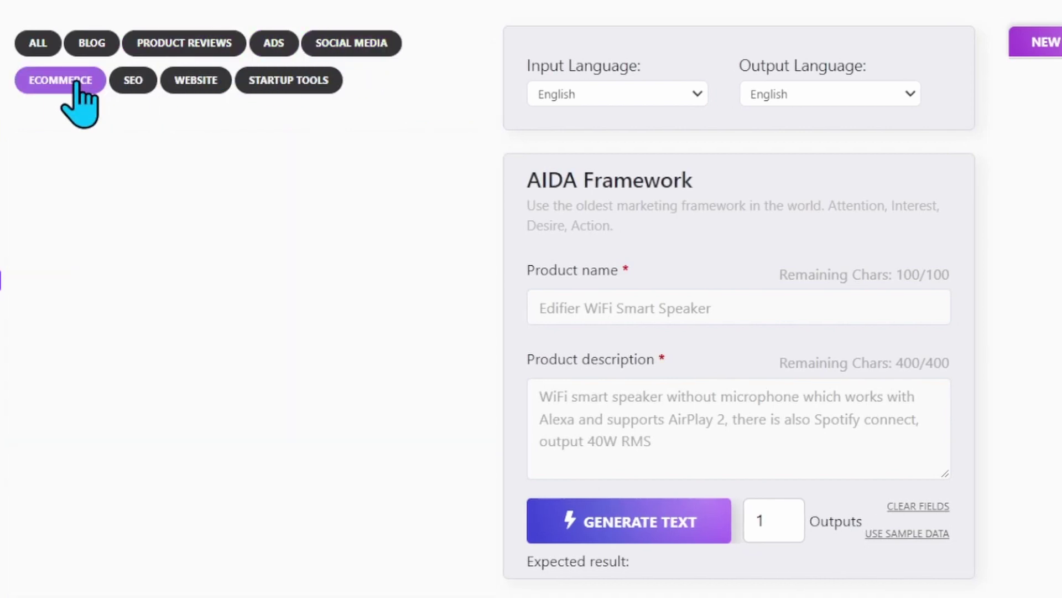
pyautogui.click(133, 82)
pyautogui.click(199, 93)
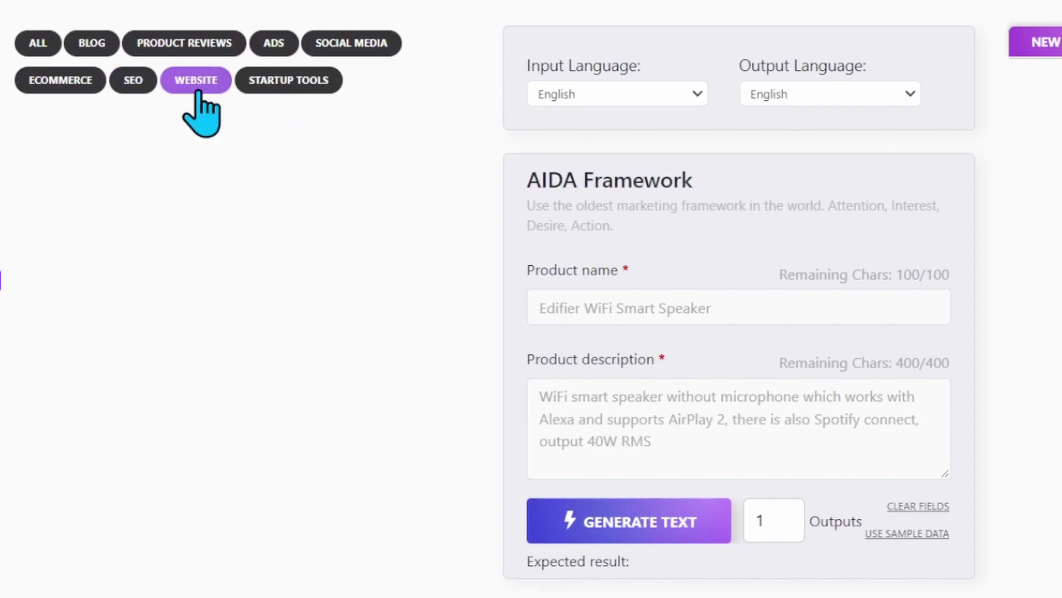
pyautogui.click(267, 86)
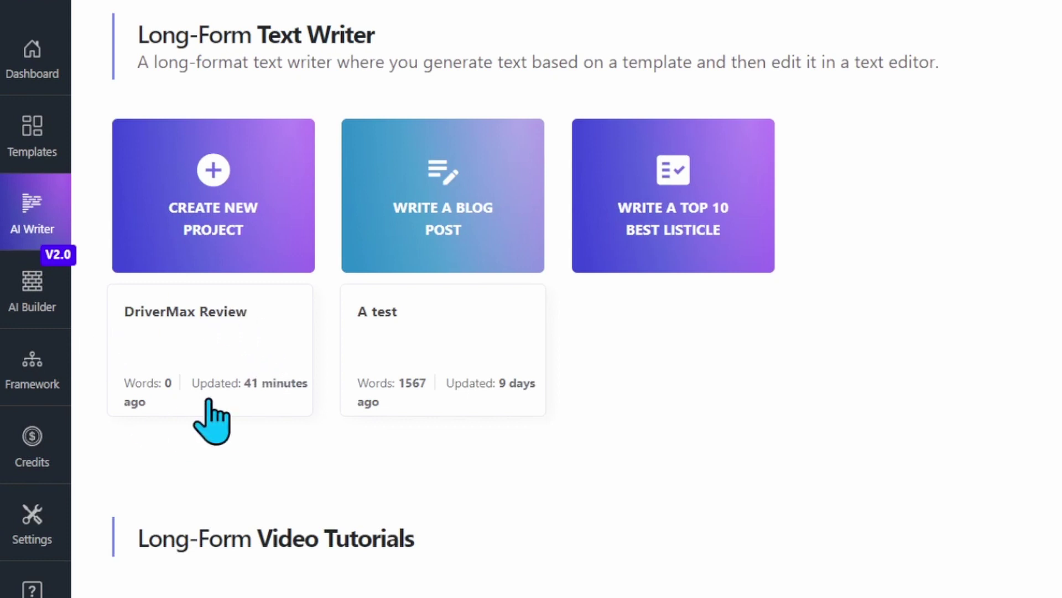
# Open the DriverMax Review project and load the Blog Title template
pyautogui.click(267, 344)
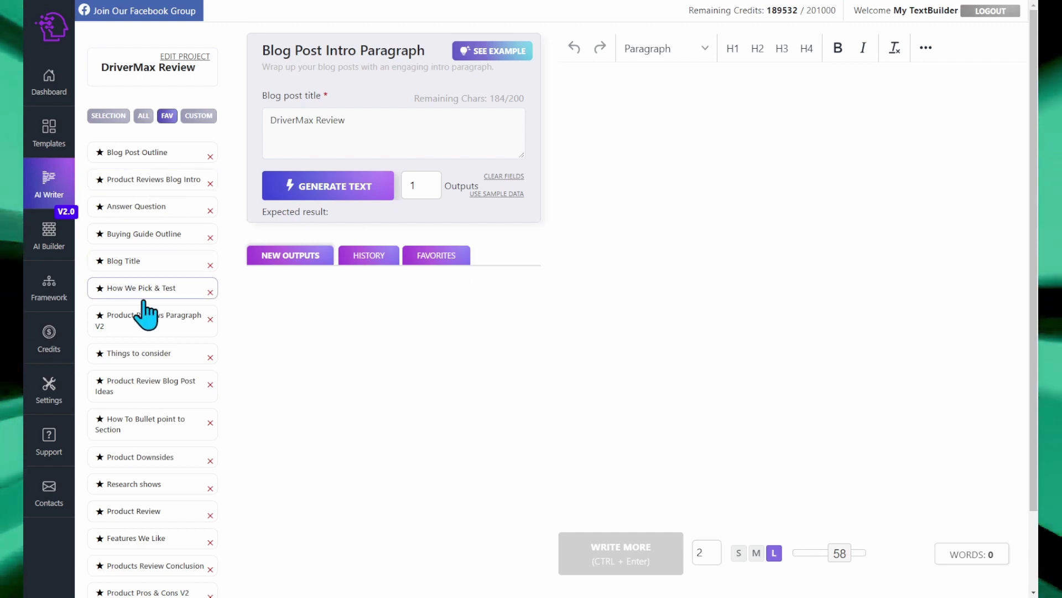
pyautogui.click(154, 271)
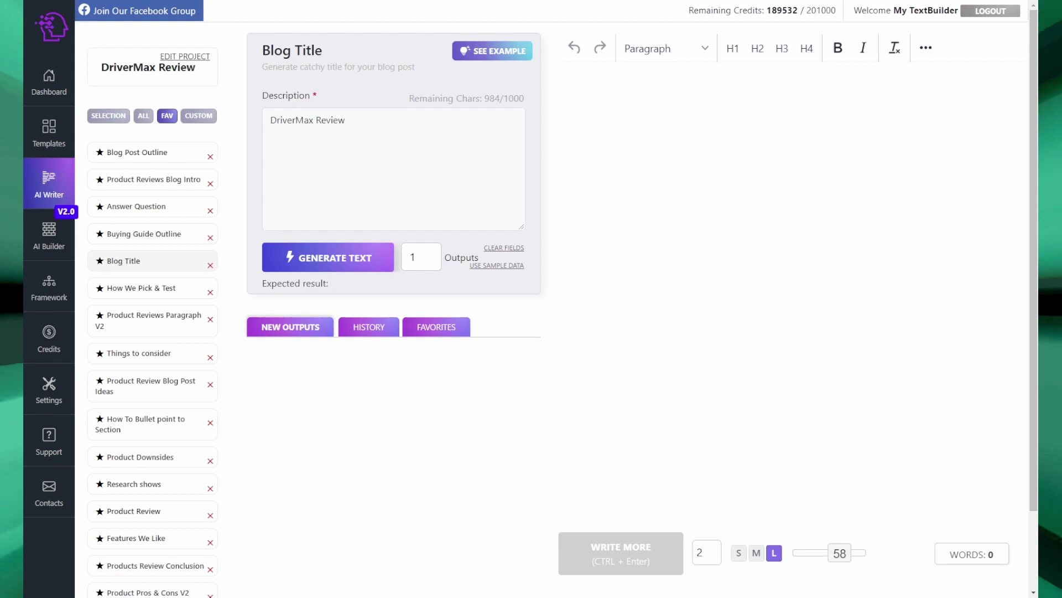
# Replace the description with the pasted DriverMax text and generate blog title suggestions
pyautogui.tripleClick(391, 135)
pyautogui.hotkey('ctrl', 'v')
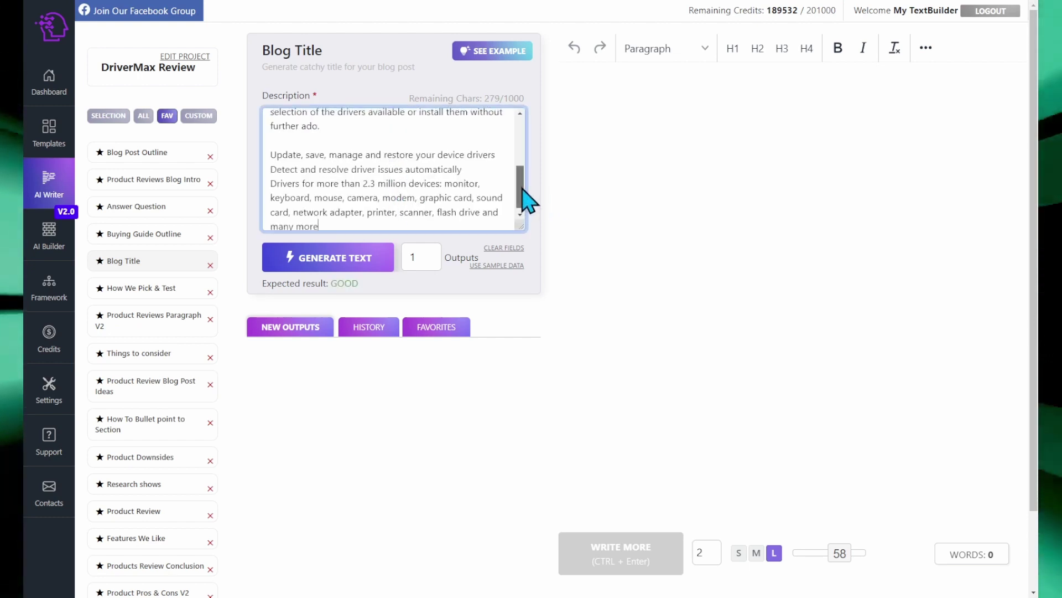
pyautogui.moveTo(521, 200); pyautogui.dragTo(523, 133)
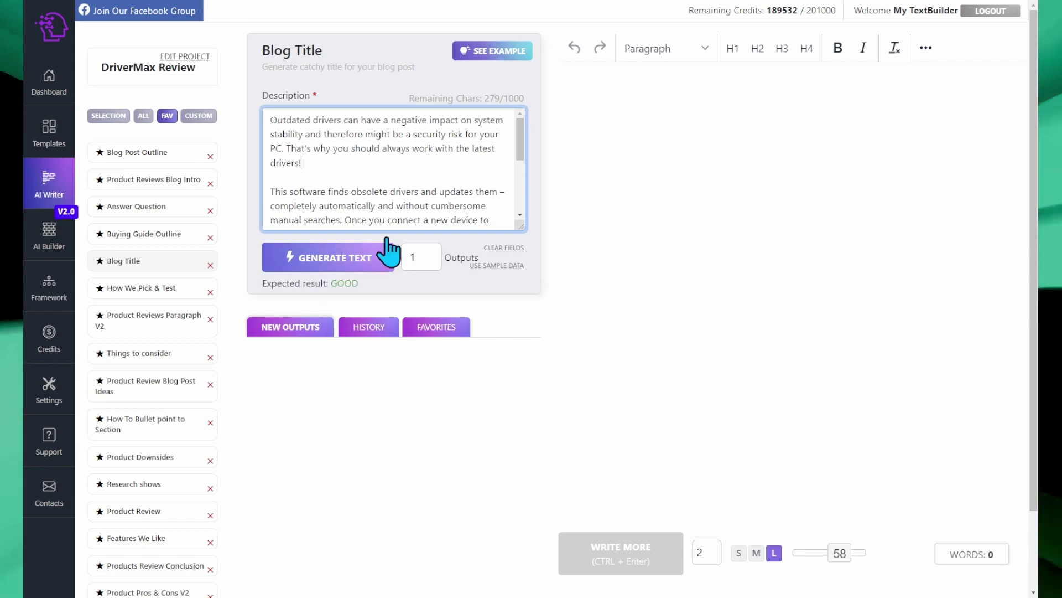
pyautogui.click(356, 264)
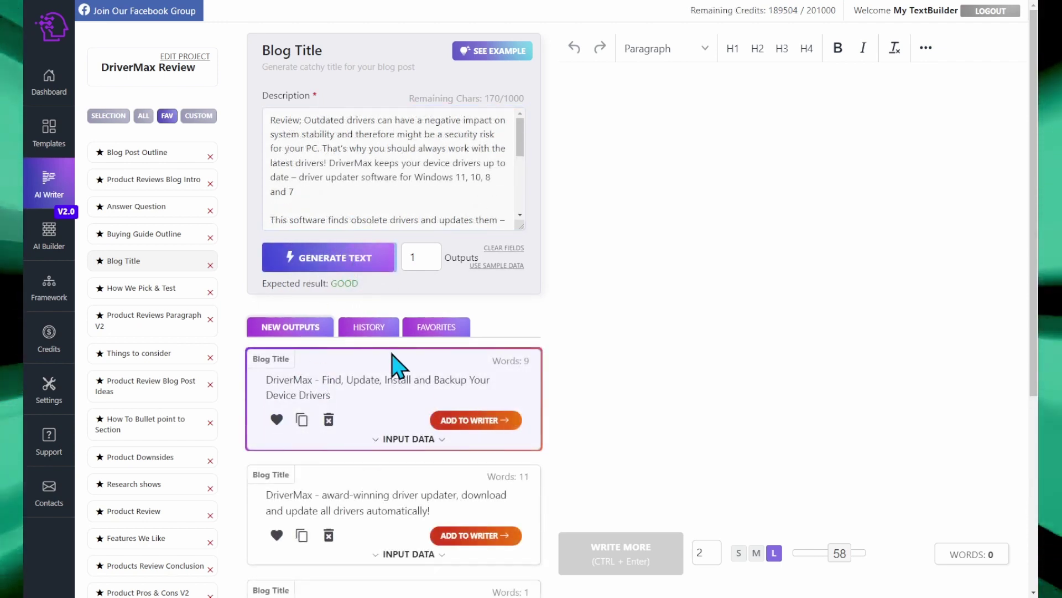
# Insert the first generated title into the document as a Heading 1
pyautogui.click(497, 432)
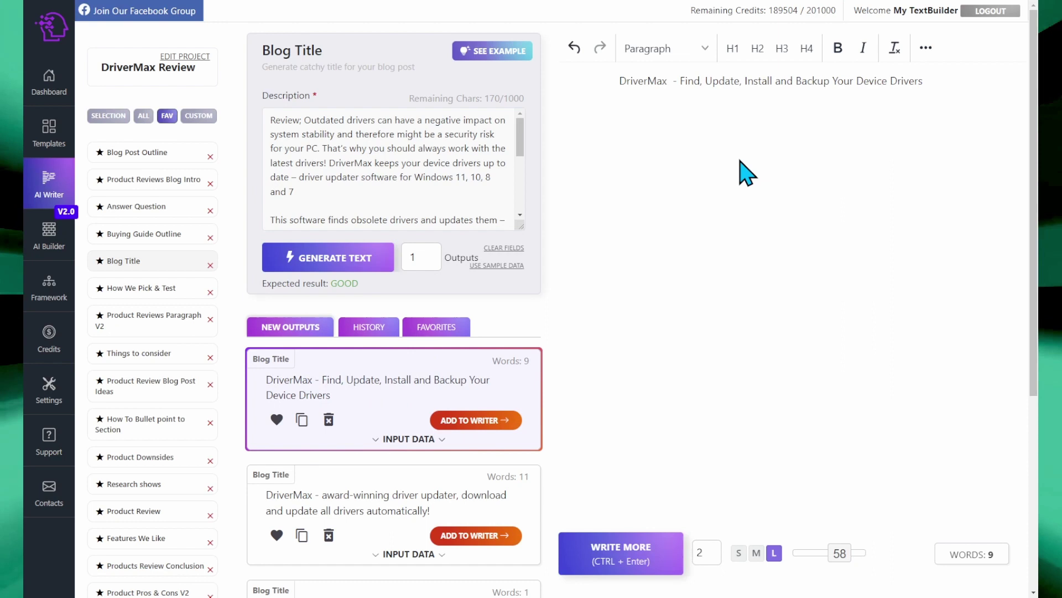
pyautogui.write('Review')
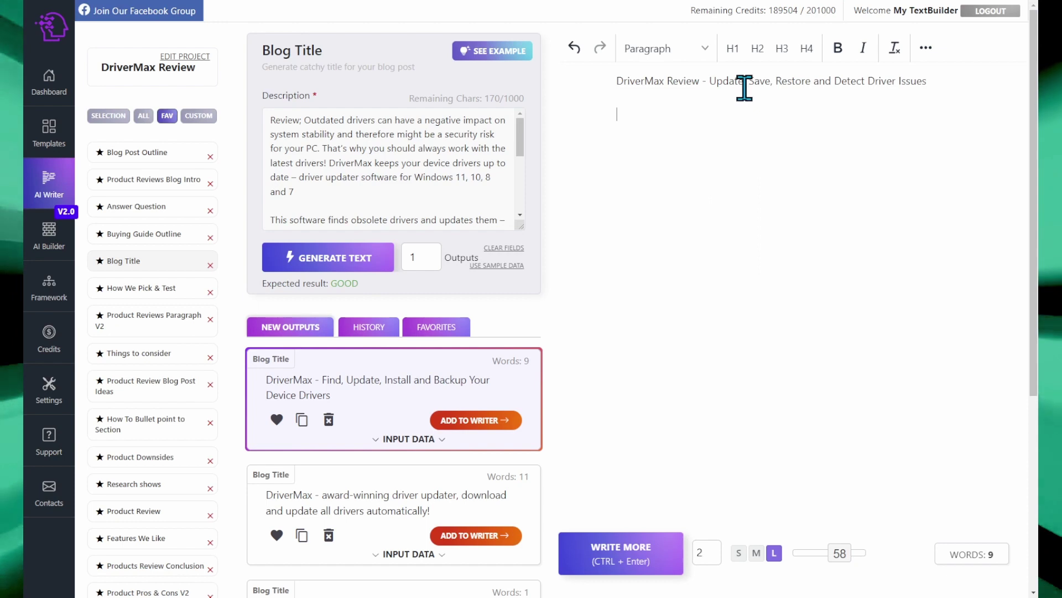
pyautogui.click(742, 88)
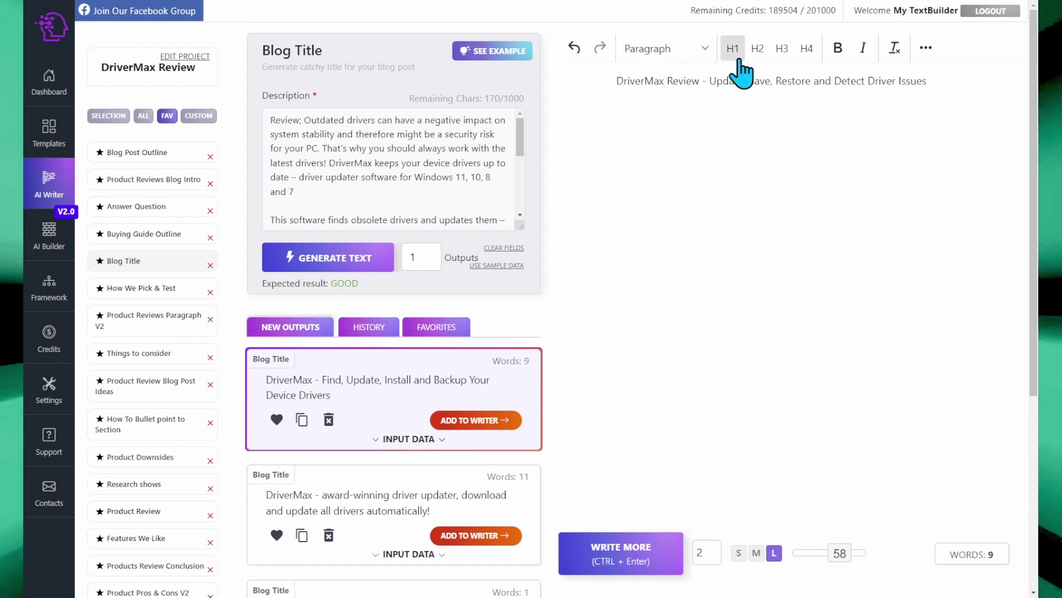
pyautogui.click(732, 48)
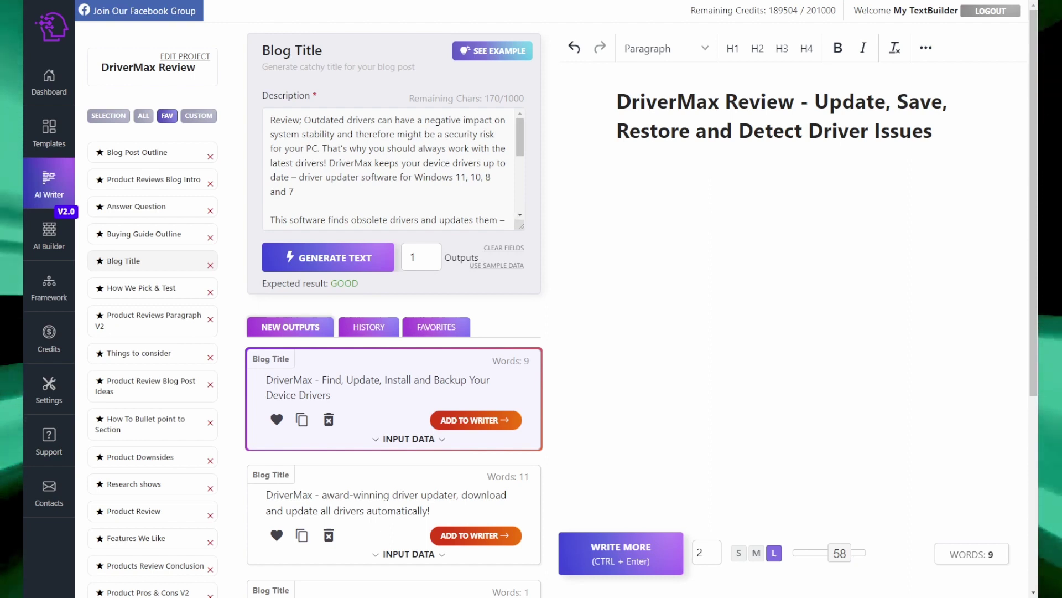
# Switch from the Blog Title description to the Product Reviews Blog Intro template
pyautogui.click(498, 161)
pyautogui.hotkey('ctrl', 'a')
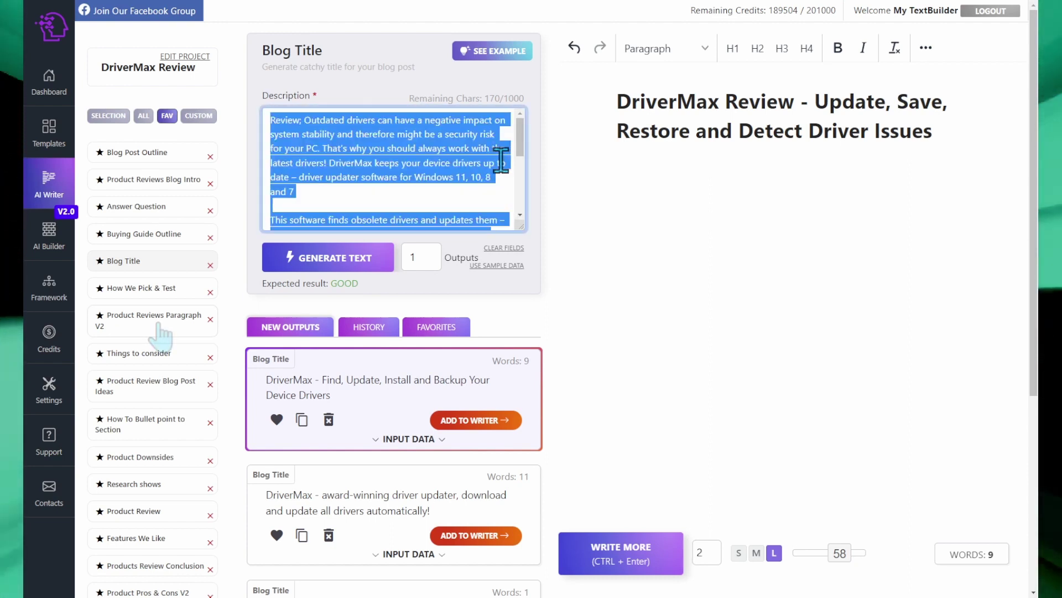
pyautogui.click(155, 190)
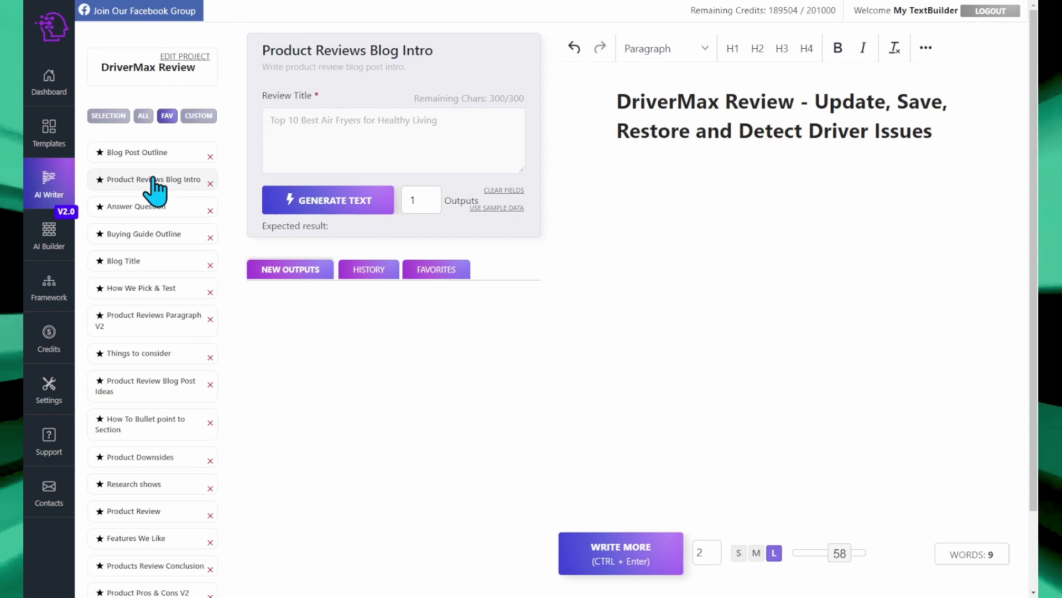
# Use the post heading as the review title and generate two intro outputs
pyautogui.click(430, 156)
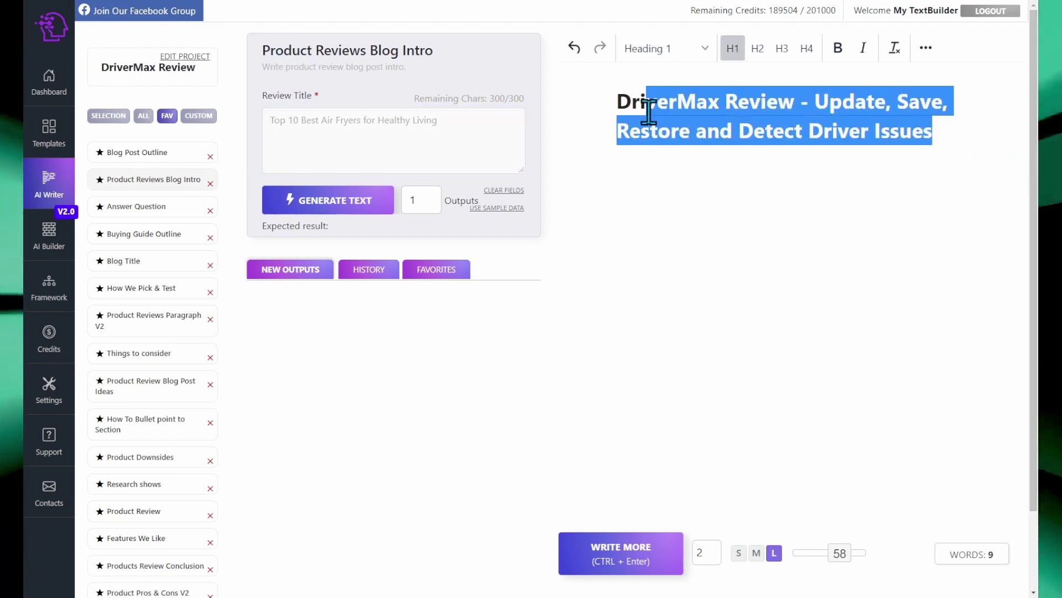
pyautogui.moveTo(935, 132); pyautogui.dragTo(616, 101)
pyautogui.click(751, 170)
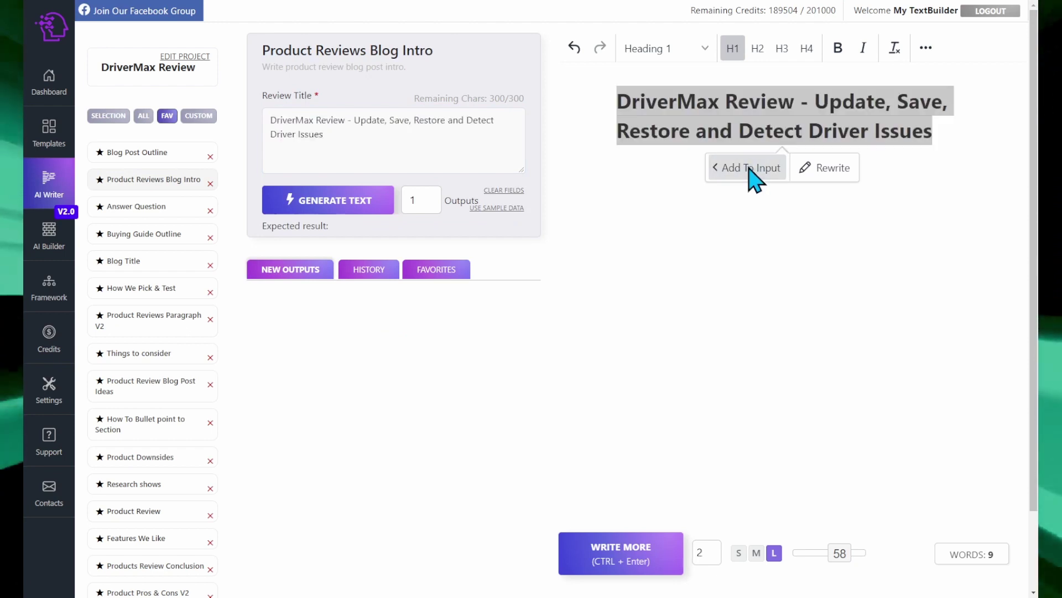
pyautogui.click(416, 141)
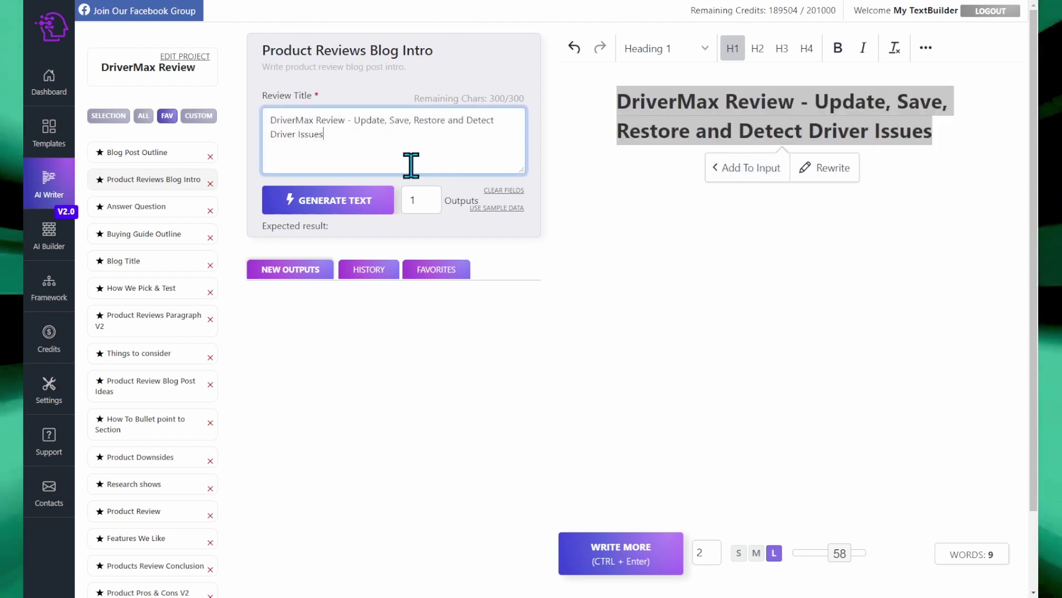
pyautogui.click(428, 197)
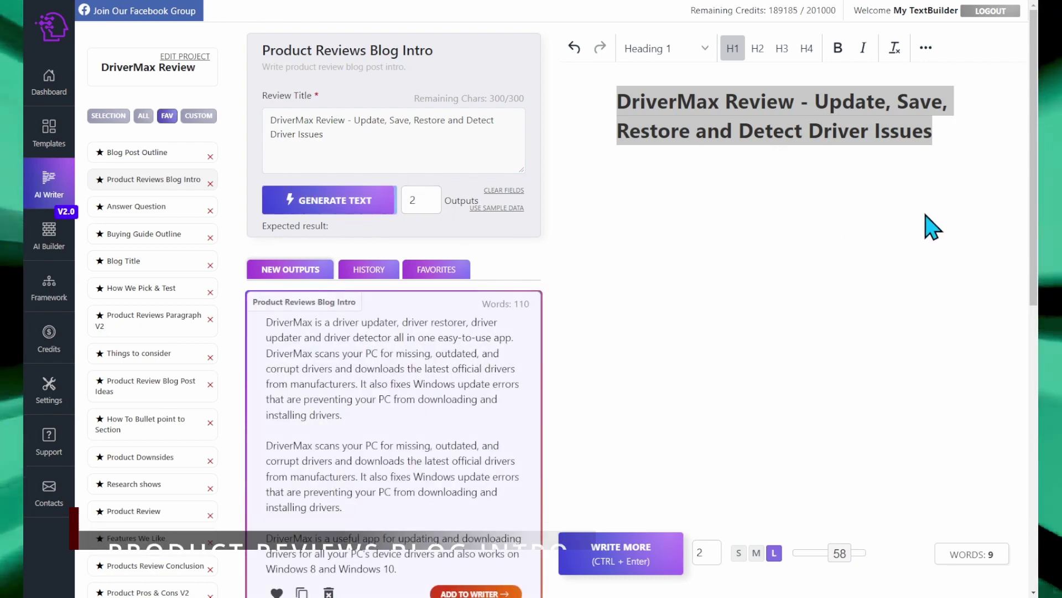
pyautogui.click(960, 142)
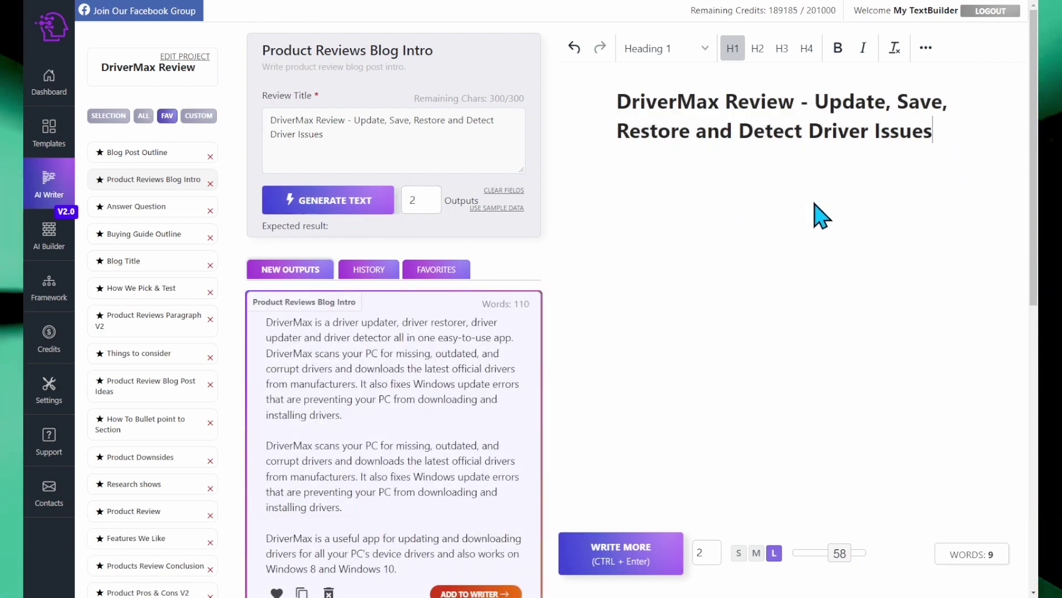
# Insert the generated three-paragraph intro below the heading and start a new line after it
pyautogui.press('Return')
pyautogui.scroll(-3, 441, 350)
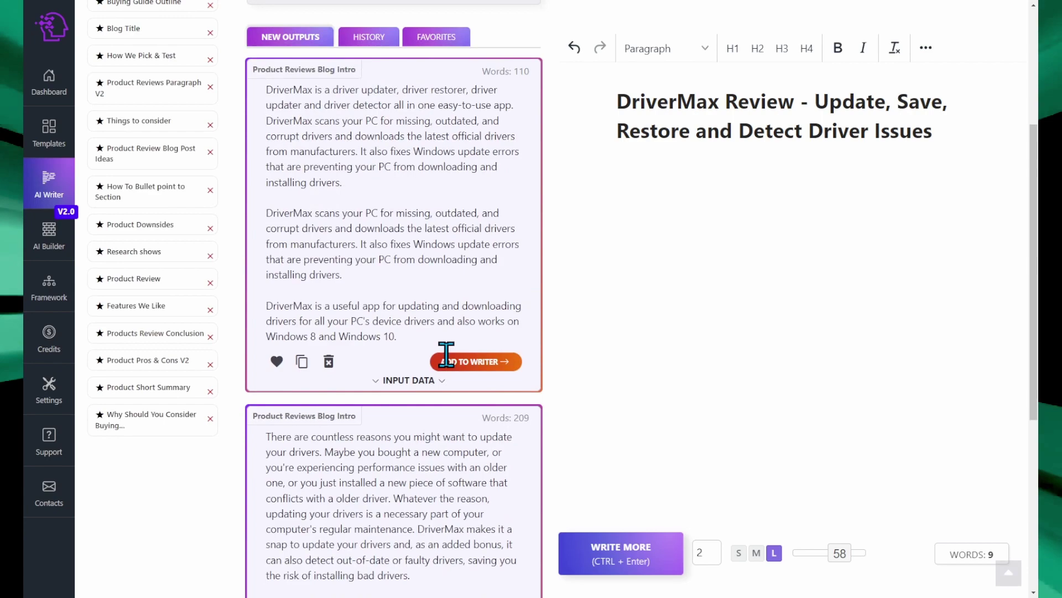
pyautogui.scroll(-2, 446, 353)
pyautogui.scroll(-1, 447, 352)
pyautogui.scroll(-1, 447, 353)
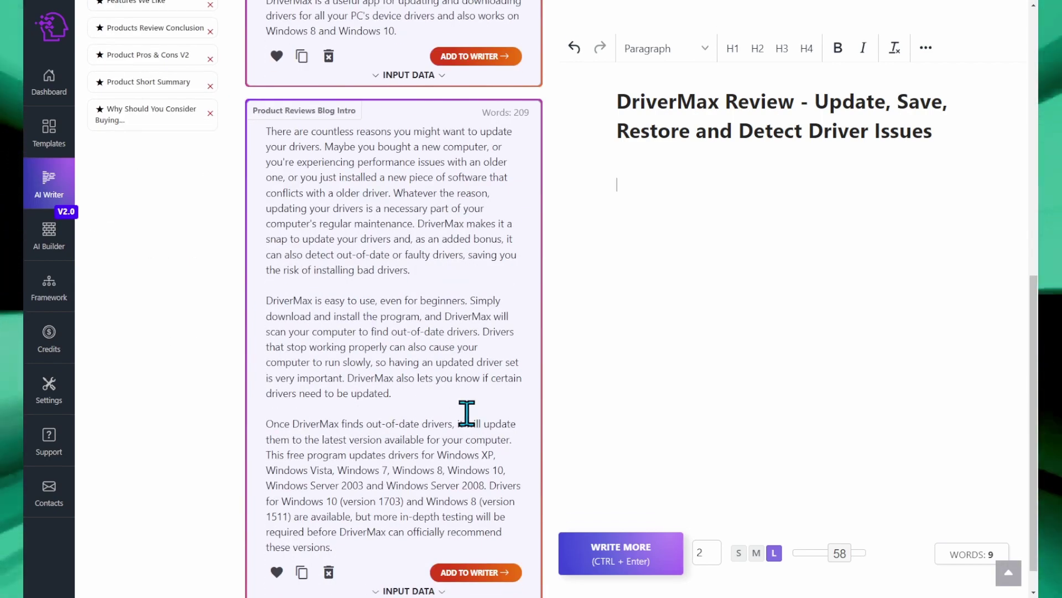
pyautogui.scroll(5, 466, 410)
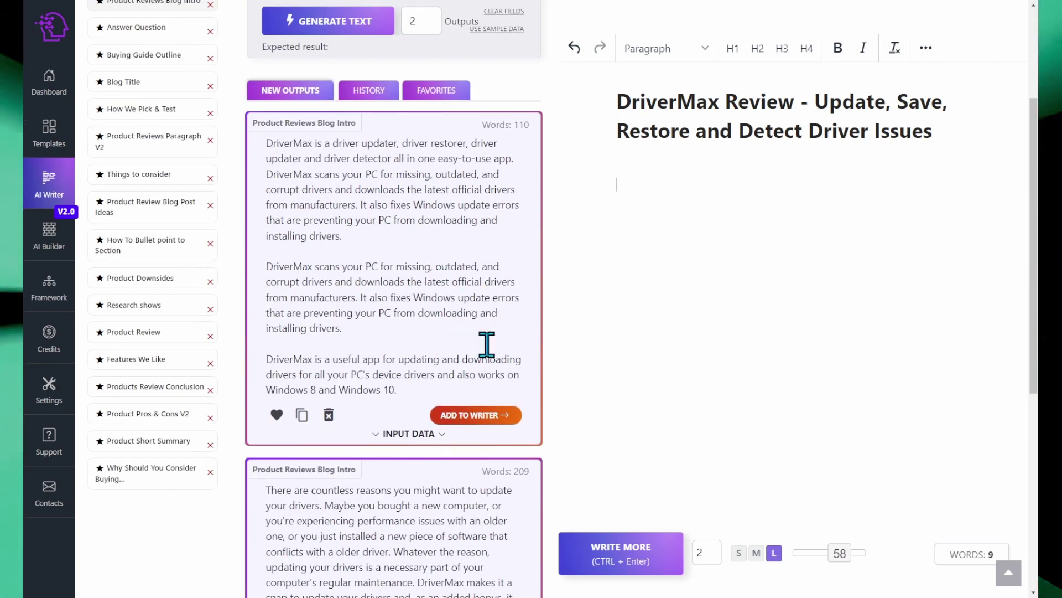
pyautogui.scroll(-3, 487, 344)
pyautogui.scroll(-2, 487, 345)
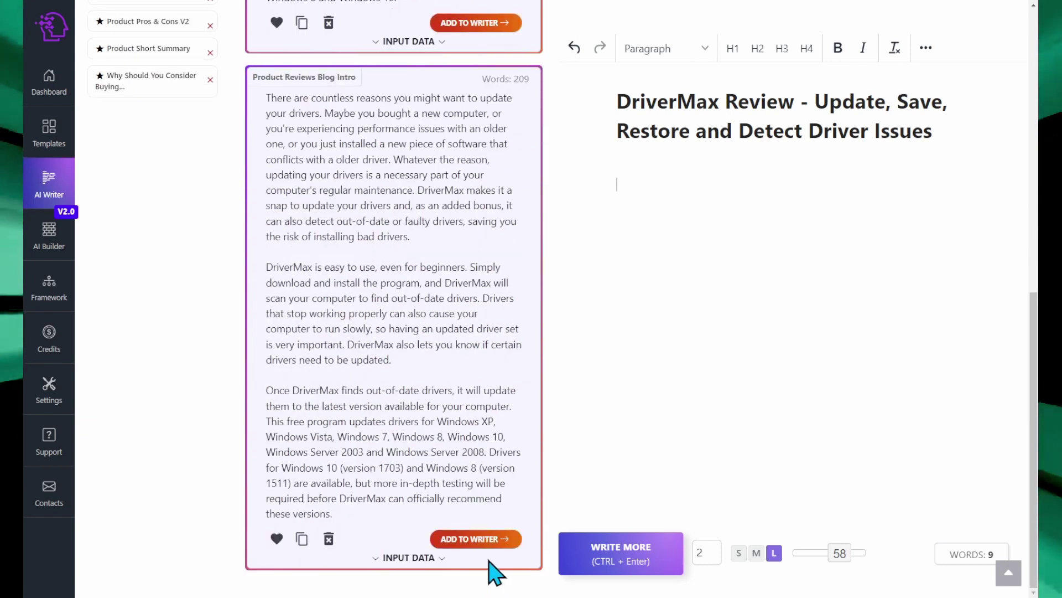
pyautogui.click(488, 541)
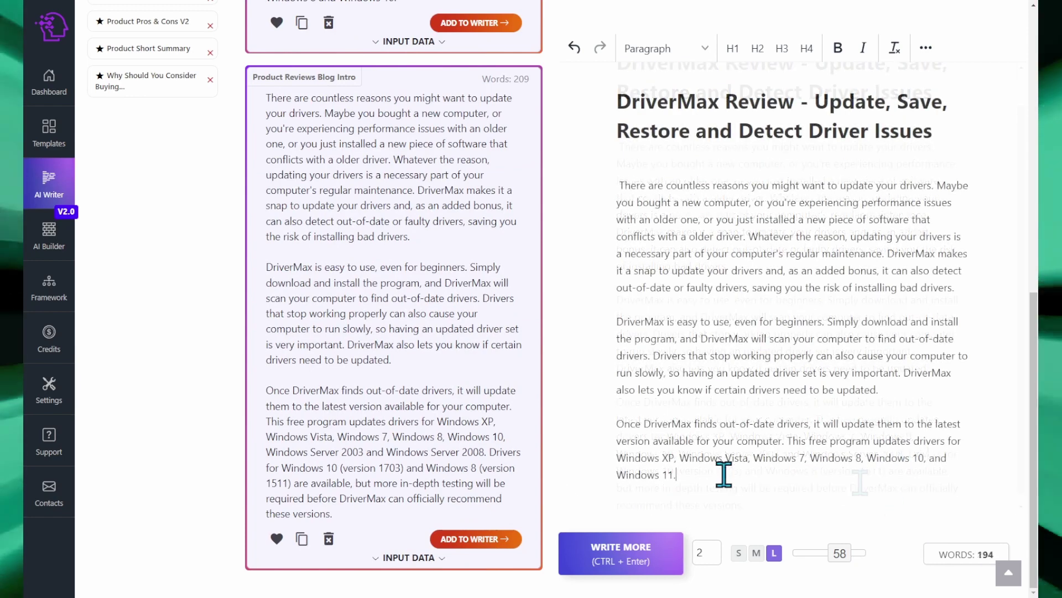
pyautogui.moveTo(722, 478); pyautogui.dragTo(608, 424)
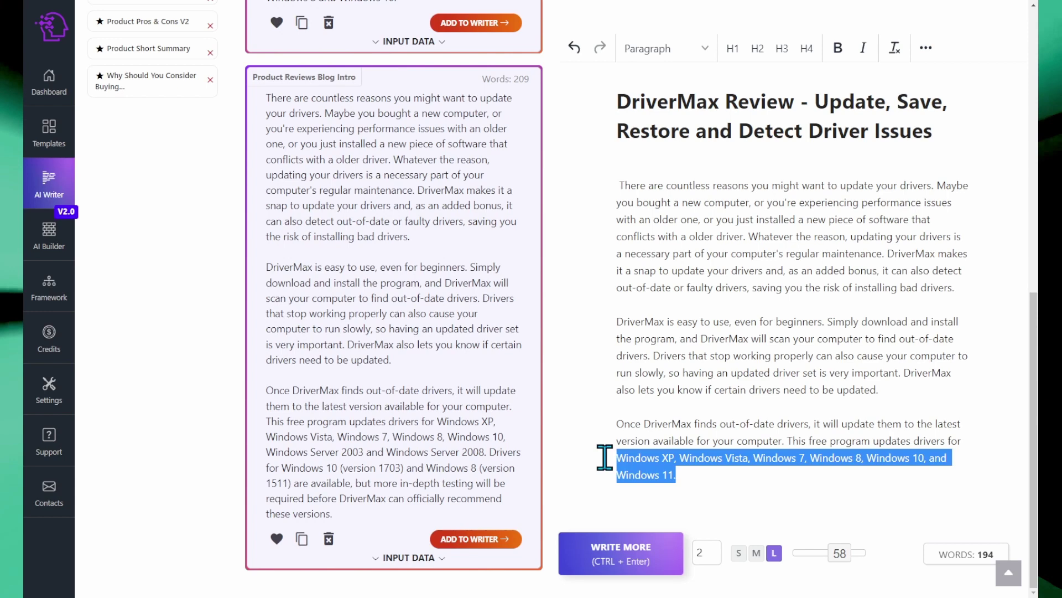
pyautogui.click(725, 475)
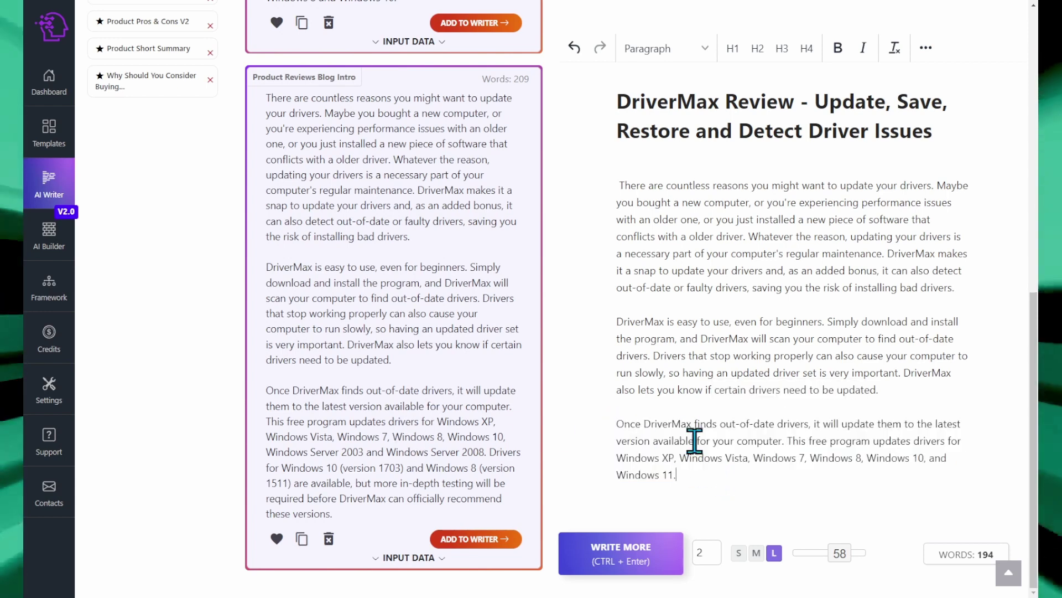
pyautogui.click(618, 178)
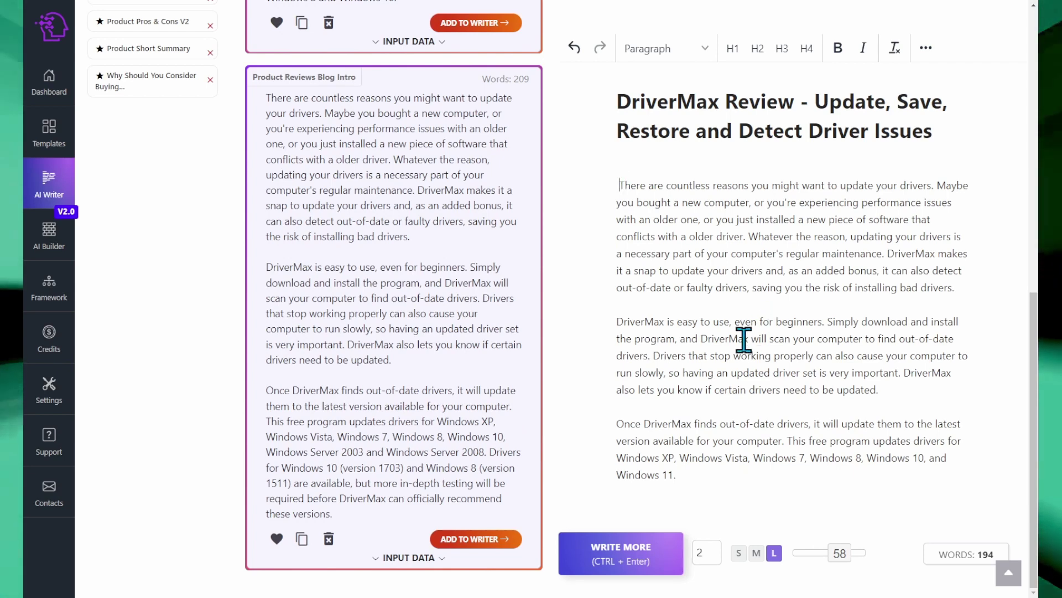
pyautogui.click(704, 475)
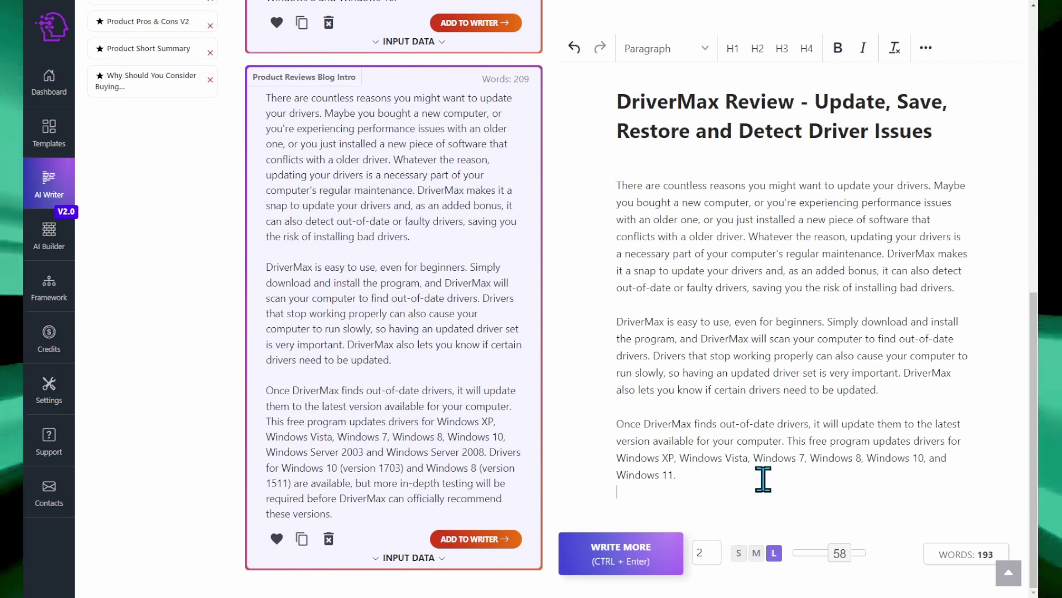
pyautogui.press('Return')
pyautogui.scroll(3, 502, 385)
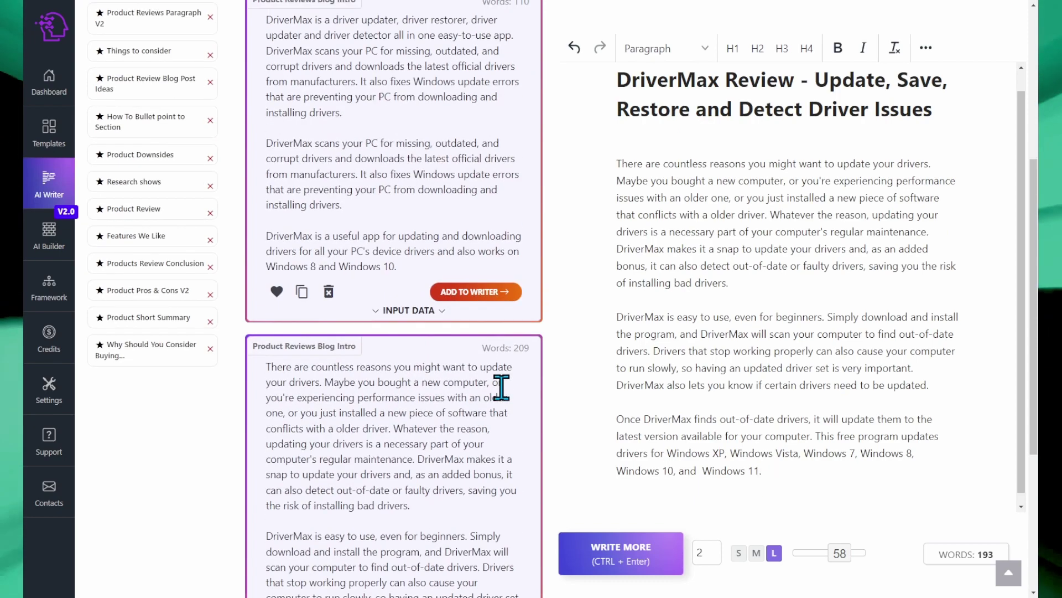
pyautogui.scroll(2, 501, 386)
pyautogui.scroll(2, 502, 386)
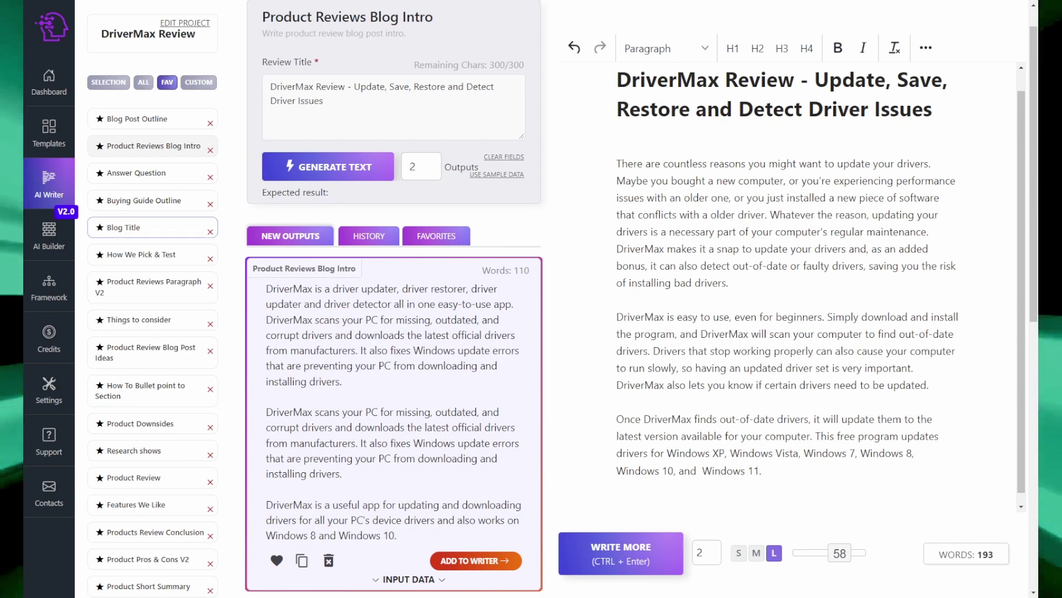
pyautogui.scroll(-1, 153, 416)
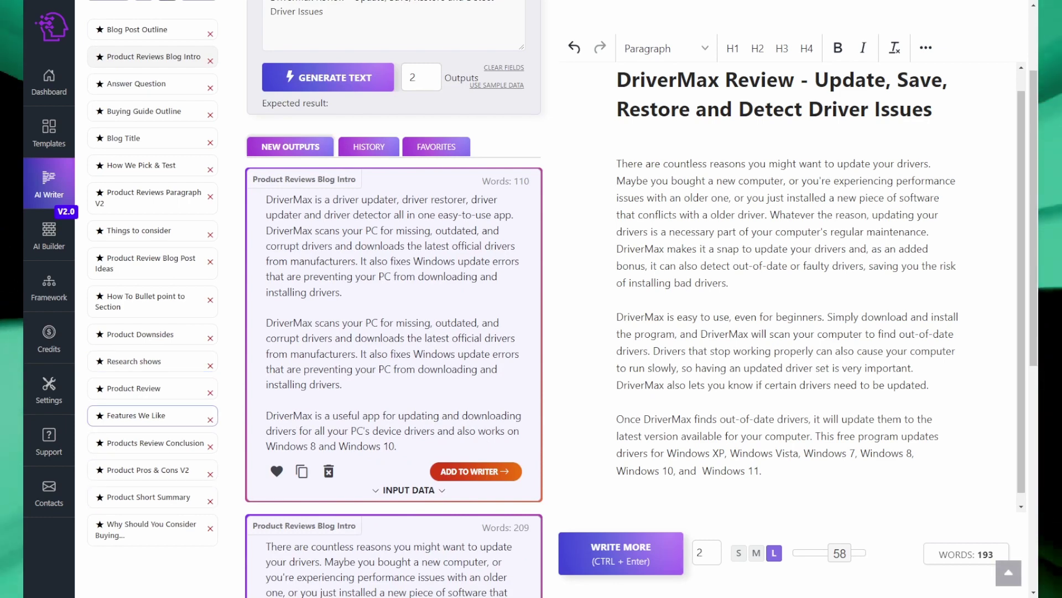
# In Features We Like, delete 'Review:' from the description and generate two outputs
pyautogui.click(158, 418)
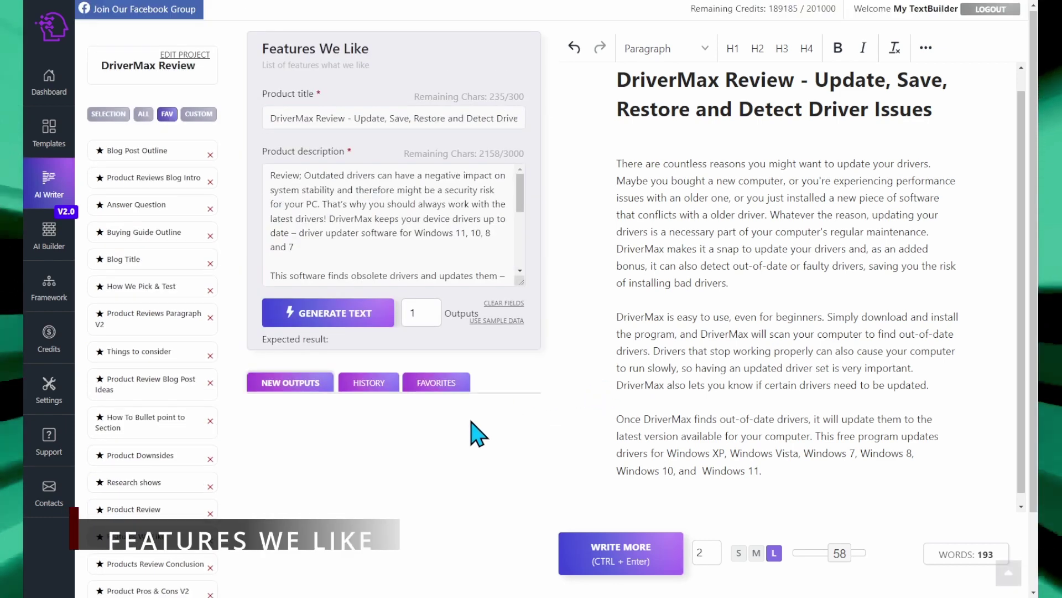
pyautogui.doubleClick(297, 174)
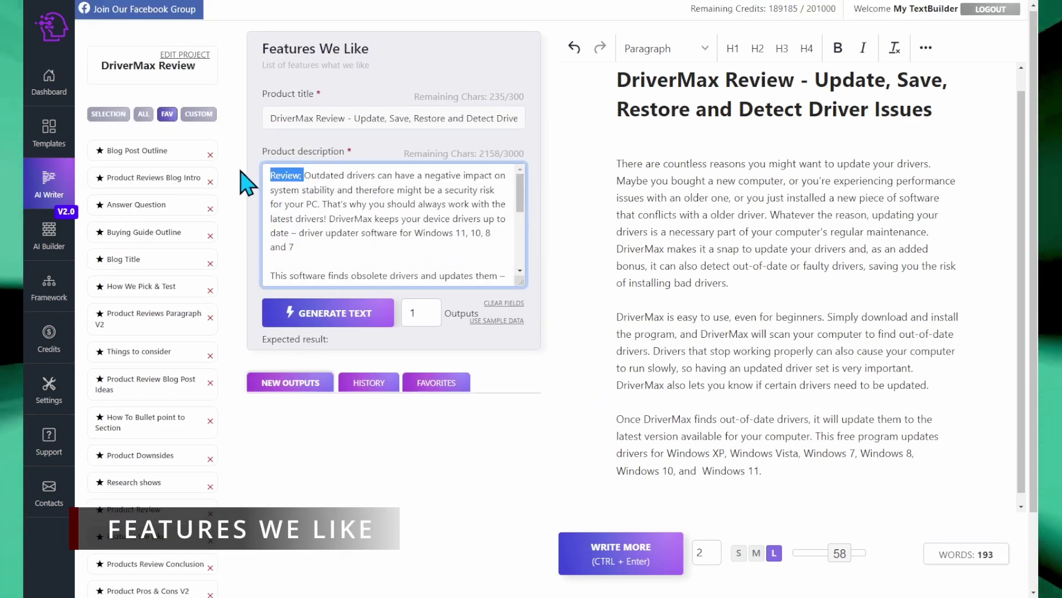
pyautogui.press('BackSpace')
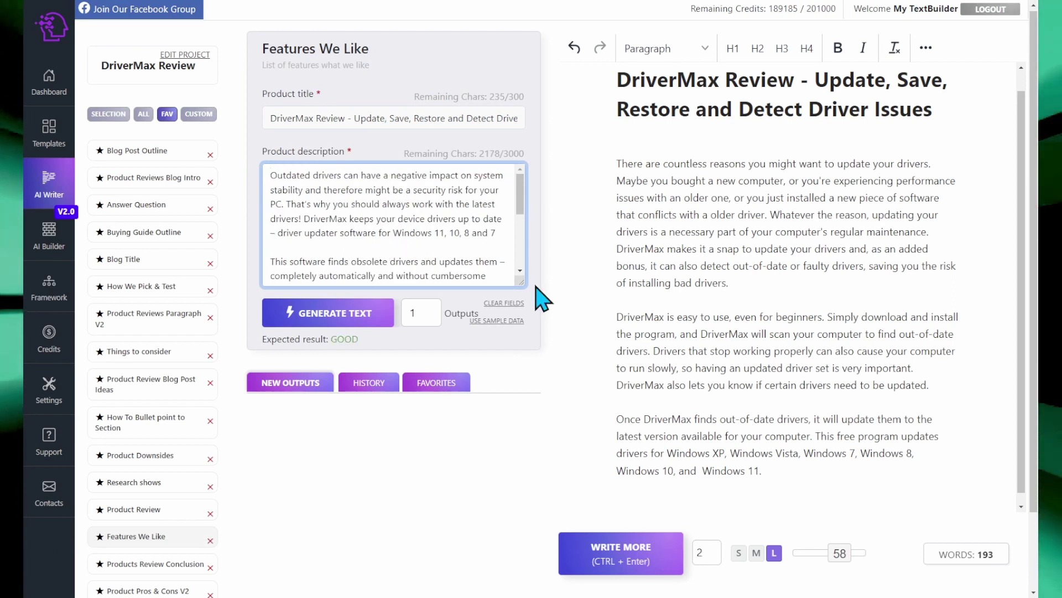
pyautogui.click(429, 309)
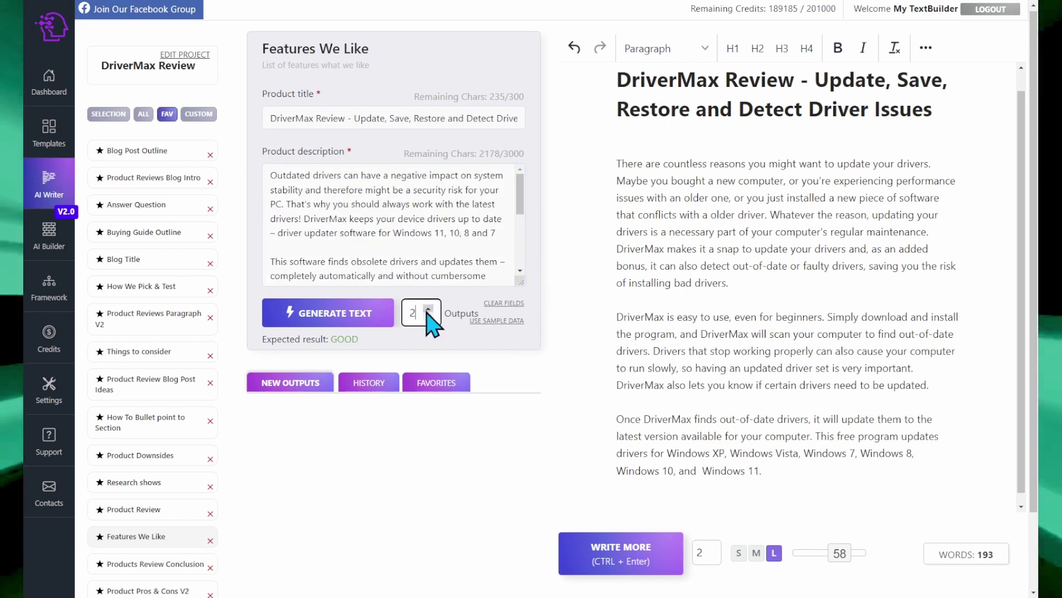
pyautogui.click(352, 328)
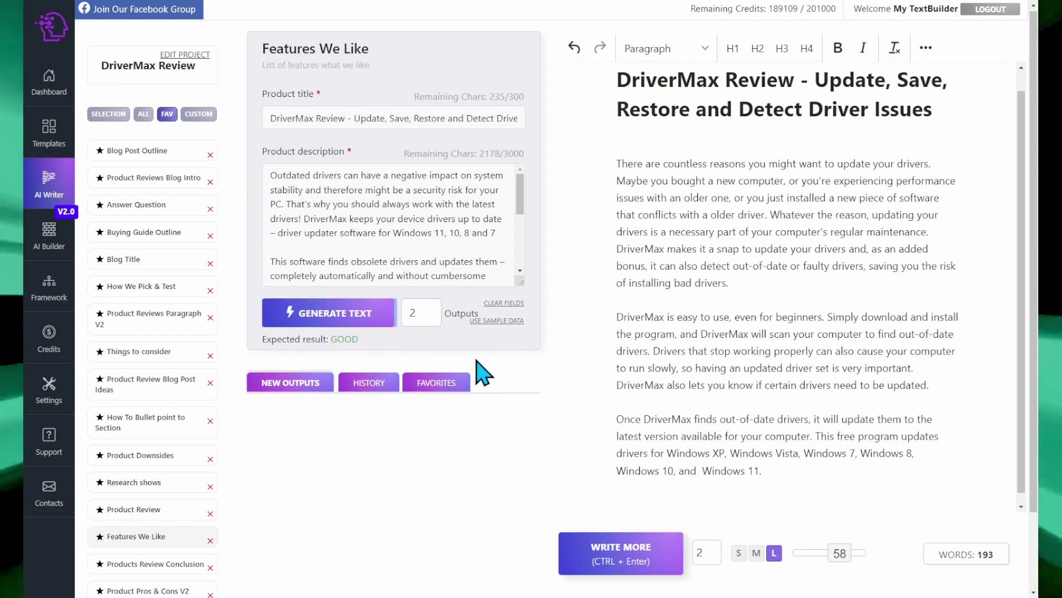
pyautogui.scroll(-3, 486, 370)
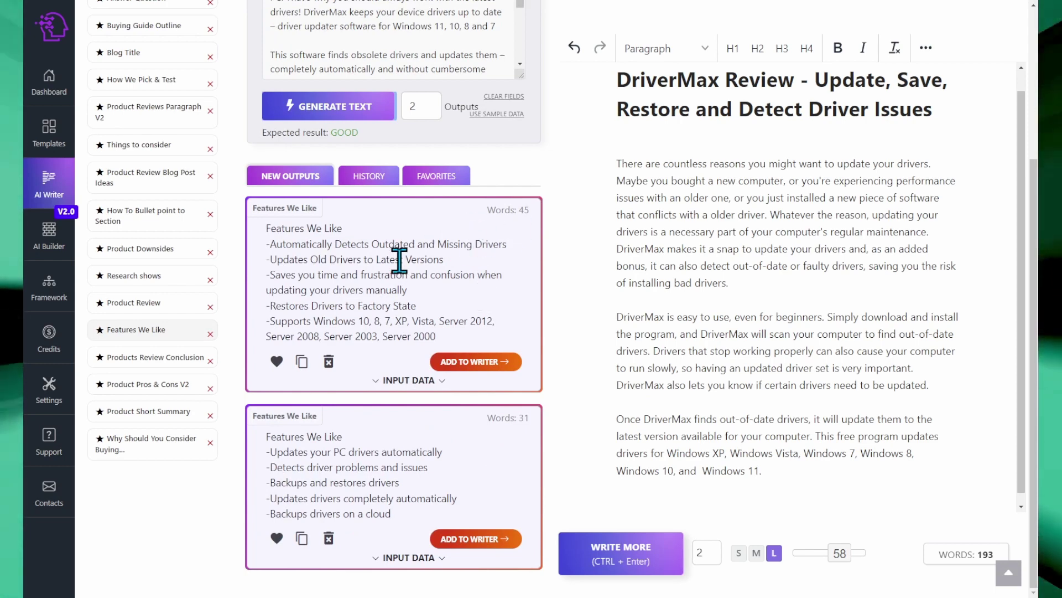
# Add the 'Features we like' H2 heading with the first features list beneath it
pyautogui.click(841, 496)
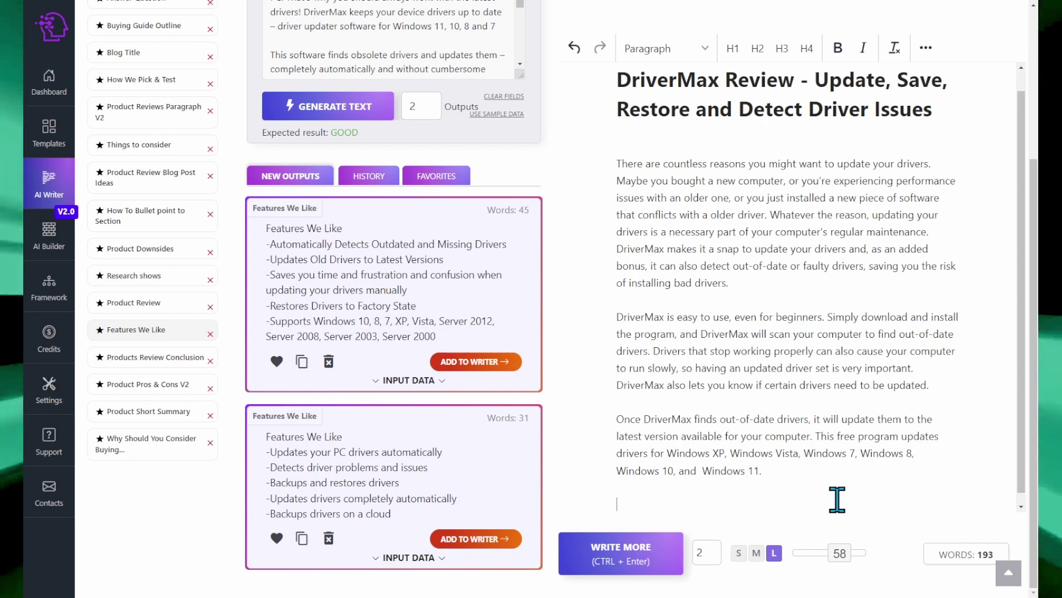
pyautogui.write('Features we l')
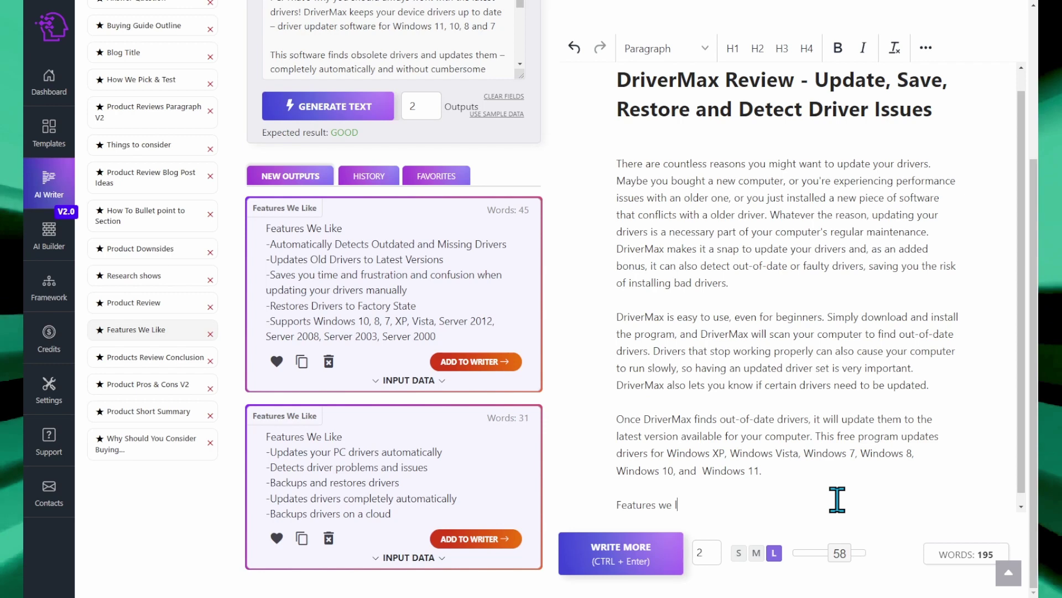
pyautogui.write('ike')
pyautogui.press('Return')
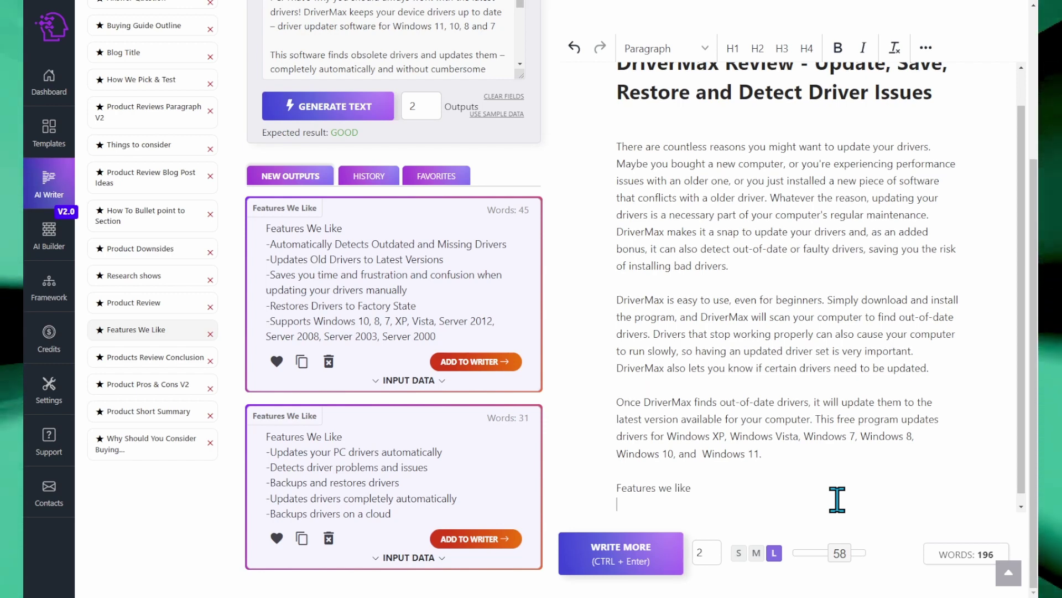
pyautogui.press('Return')
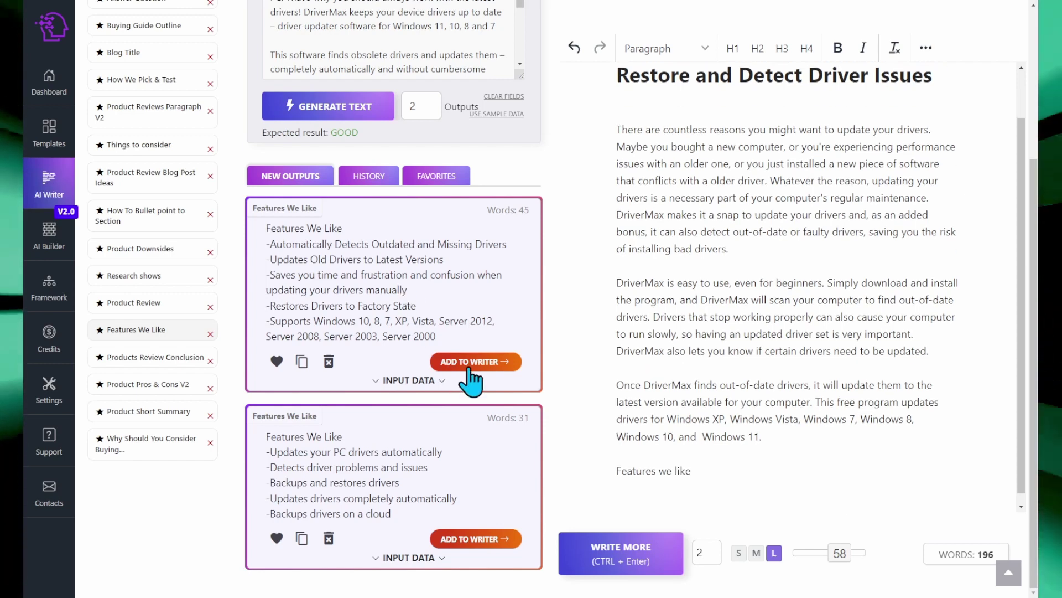
pyautogui.click(469, 371)
pyautogui.click(759, 50)
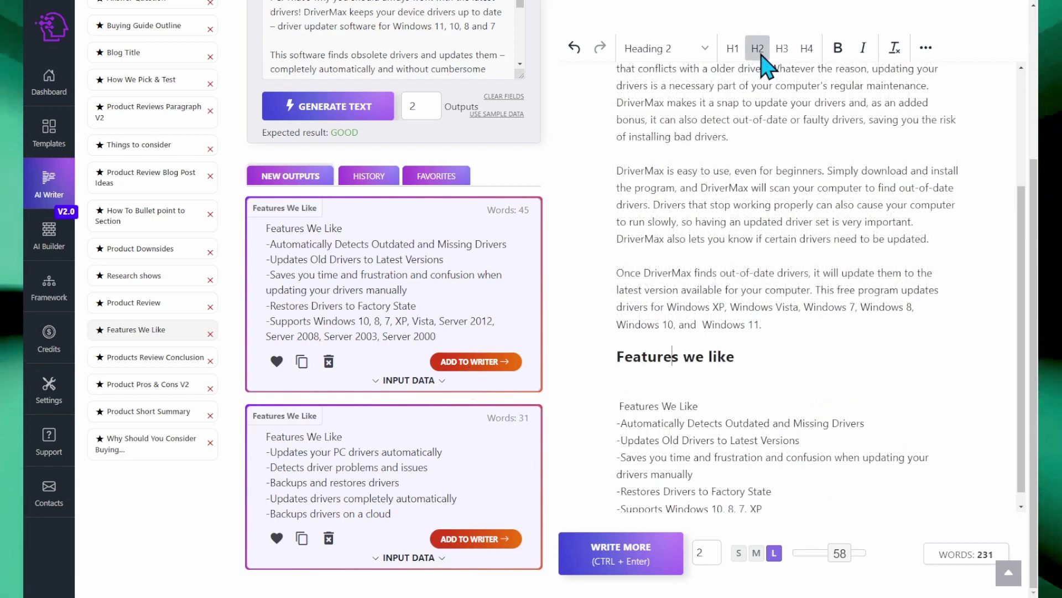
# Remove the empty and duplicate Features We Like lines, then start a new paragraph
pyautogui.click(674, 386)
pyautogui.scroll(-1, 899, 438)
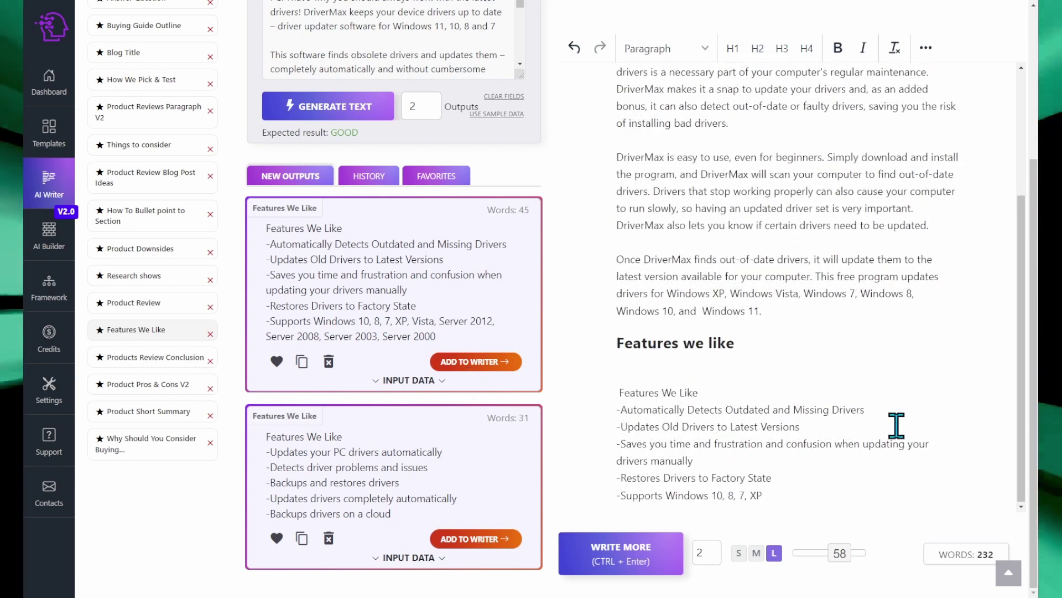
pyautogui.press('Delete')
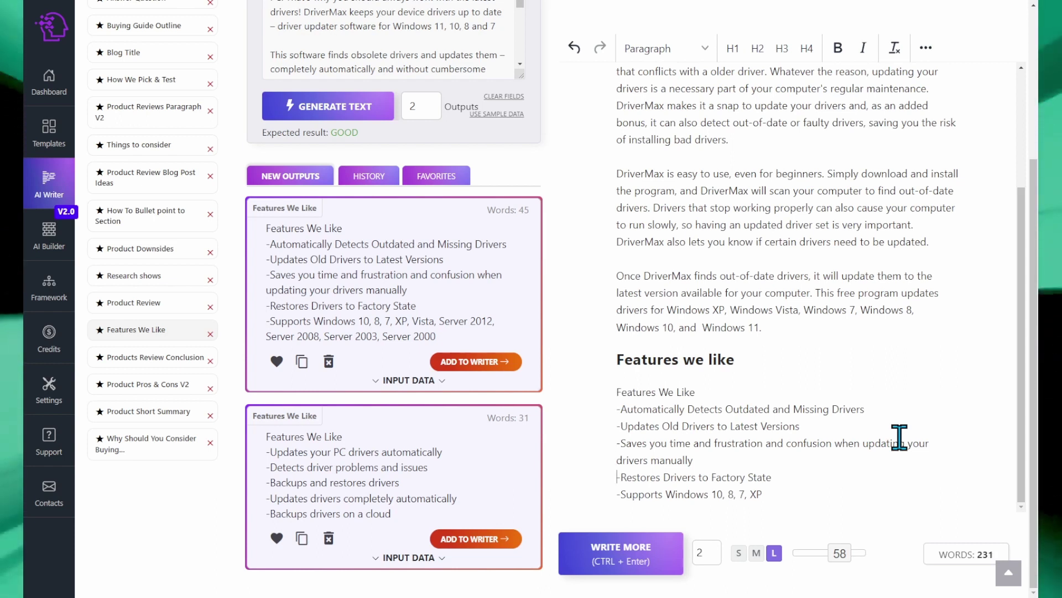
pyautogui.hotkey('shift', 'End')
pyautogui.press('Delete')
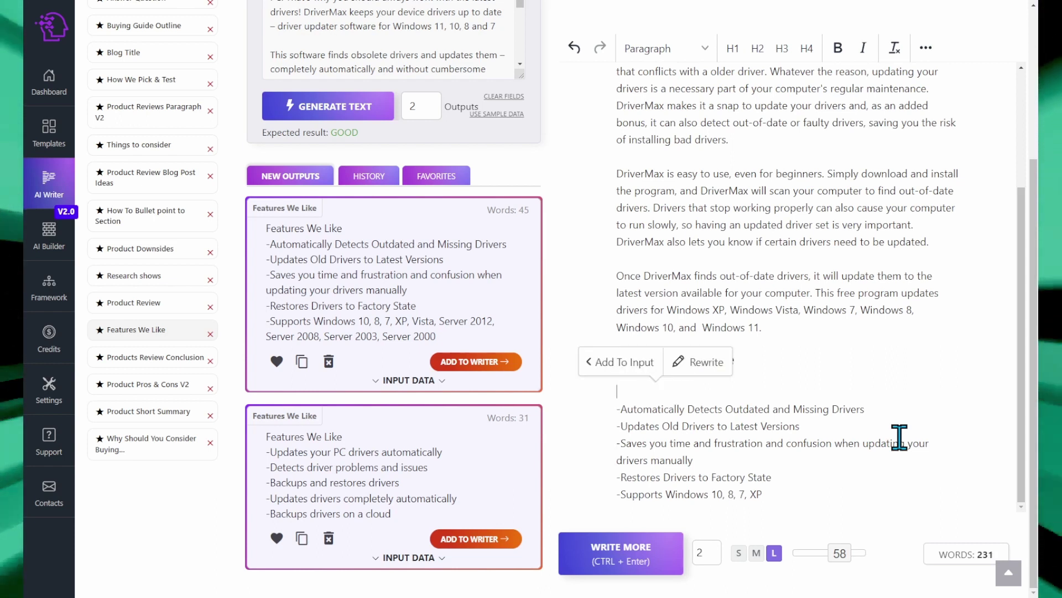
pyautogui.press('Delete')
pyautogui.press('Down')
pyautogui.press('Down')
pyautogui.press('Down')
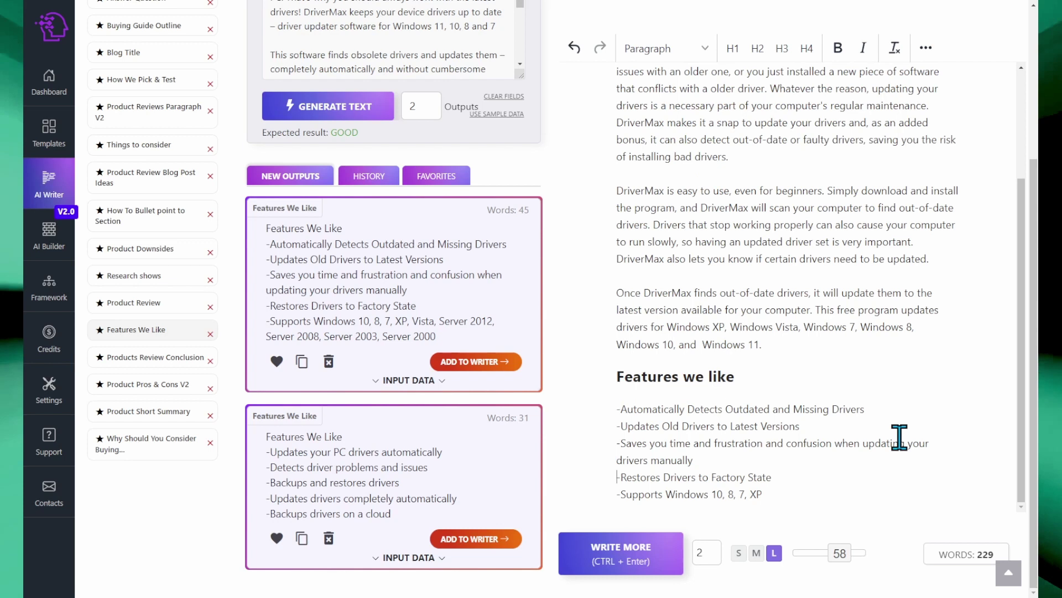
pyautogui.press('End')
pyautogui.press('Return')
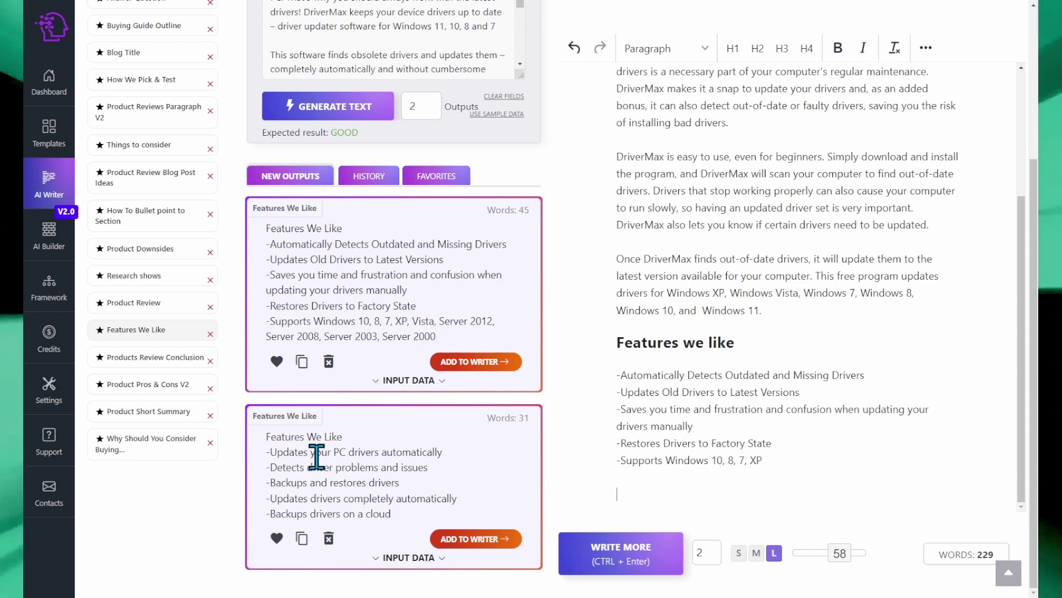
pyautogui.scroll(2, 169, 461)
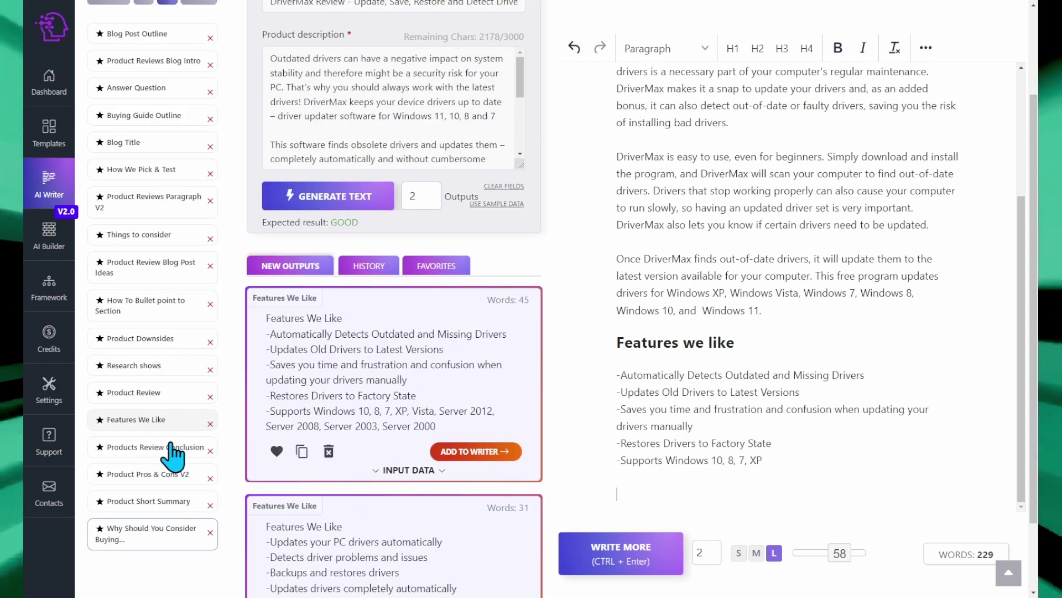
# Select How We Pick & Test and paste the DriverMax description as the product
pyautogui.click(150, 169)
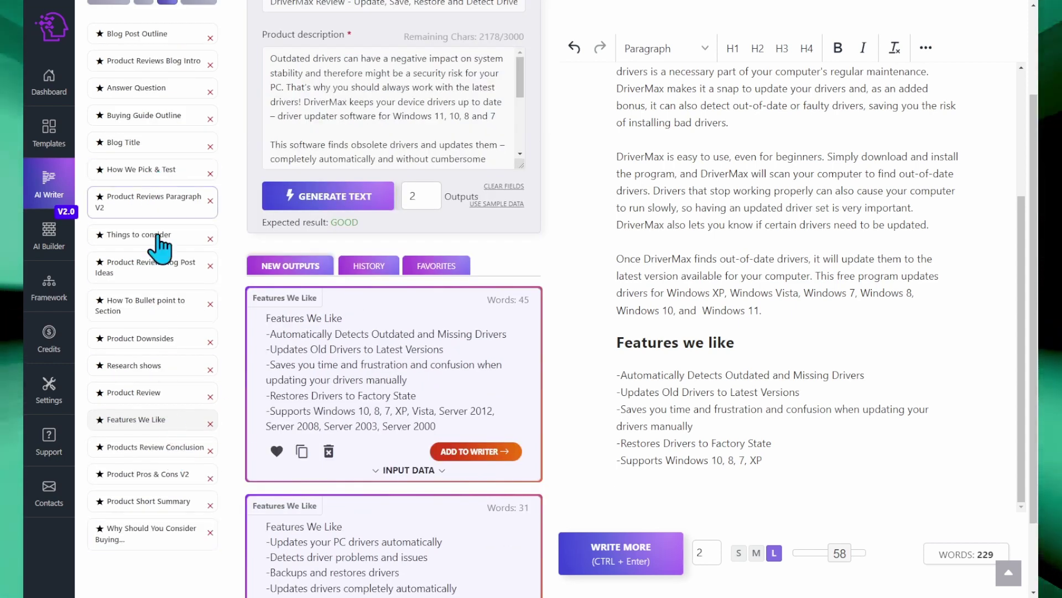
pyautogui.scroll(2, 435, 487)
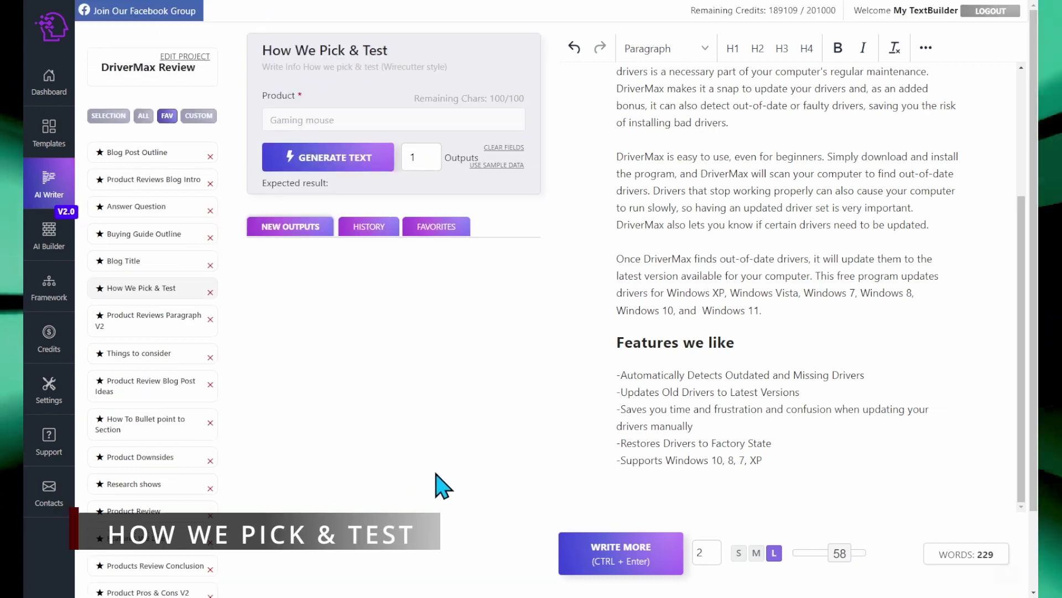
pyautogui.click(387, 119)
pyautogui.hotkey('ctrl', 'v')
pyautogui.click(693, 490)
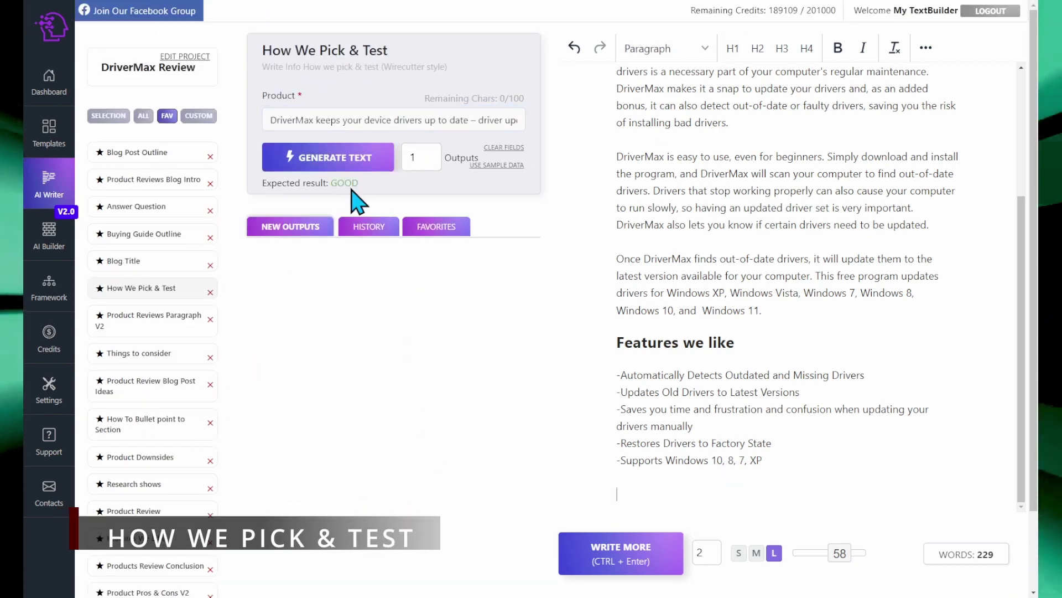
# Generate two outputs and add the first result below the features list
pyautogui.click(429, 157)
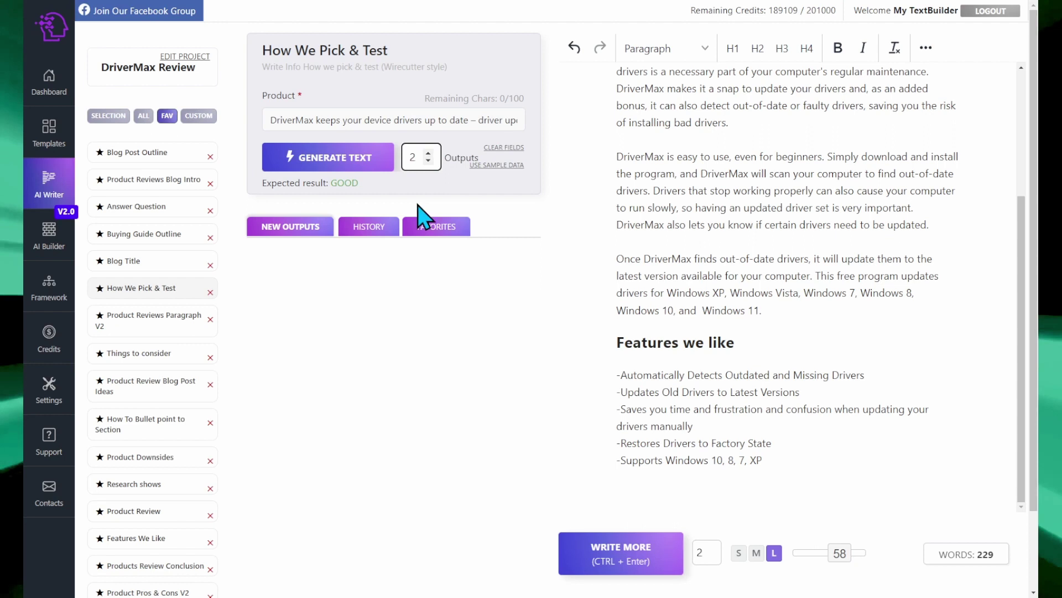
pyautogui.click(342, 170)
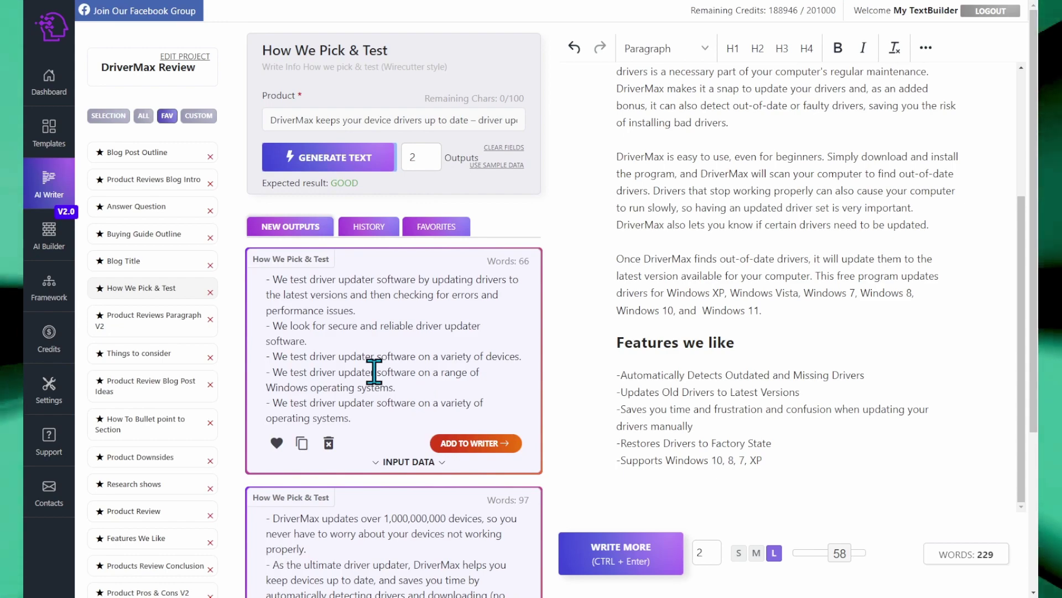
pyautogui.scroll(-2, 375, 370)
pyautogui.scroll(1, 375, 371)
pyautogui.click(724, 499)
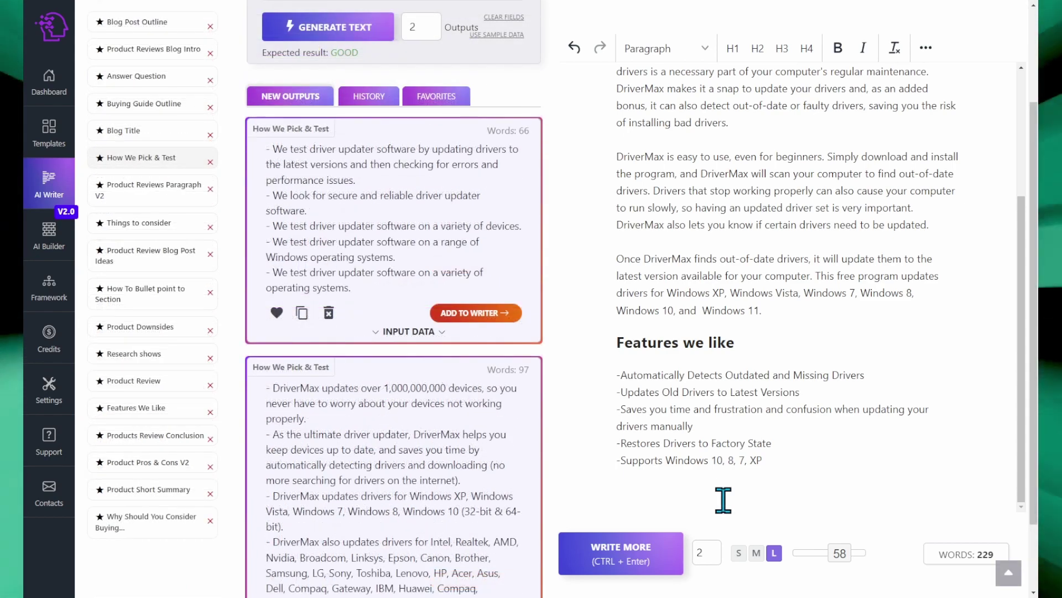
pyautogui.write('H')
pyautogui.click(468, 313)
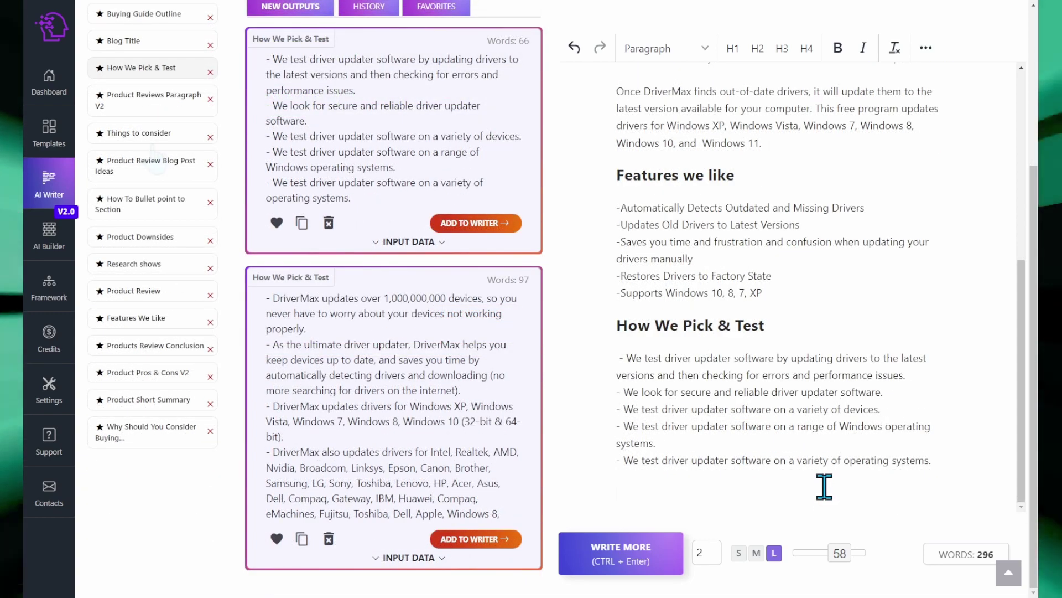
pyautogui.scroll(1, 159, 448)
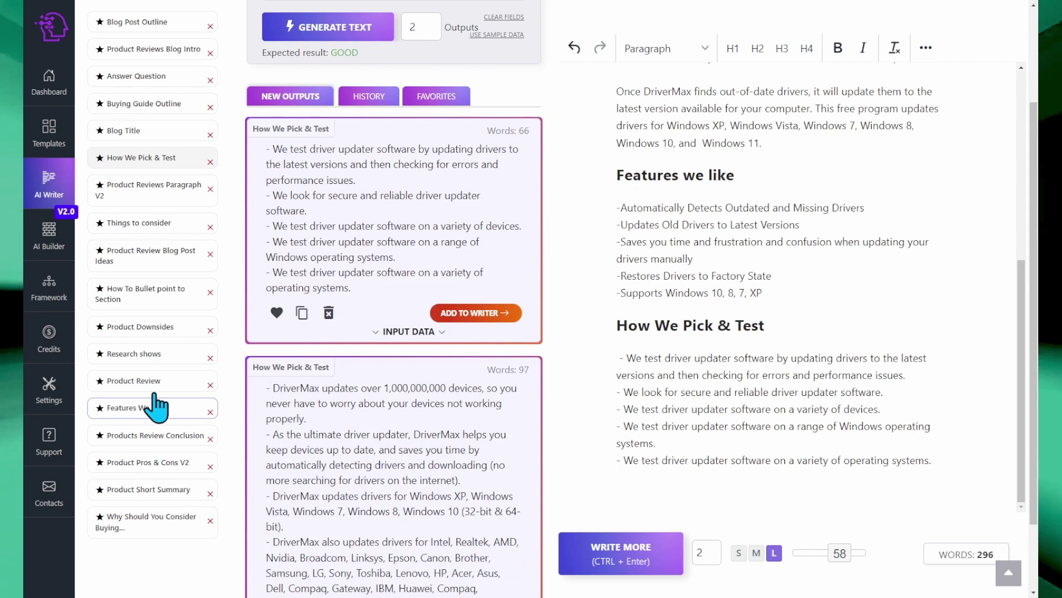
# Switch to the Things to consider template and check its product text
pyautogui.click(146, 226)
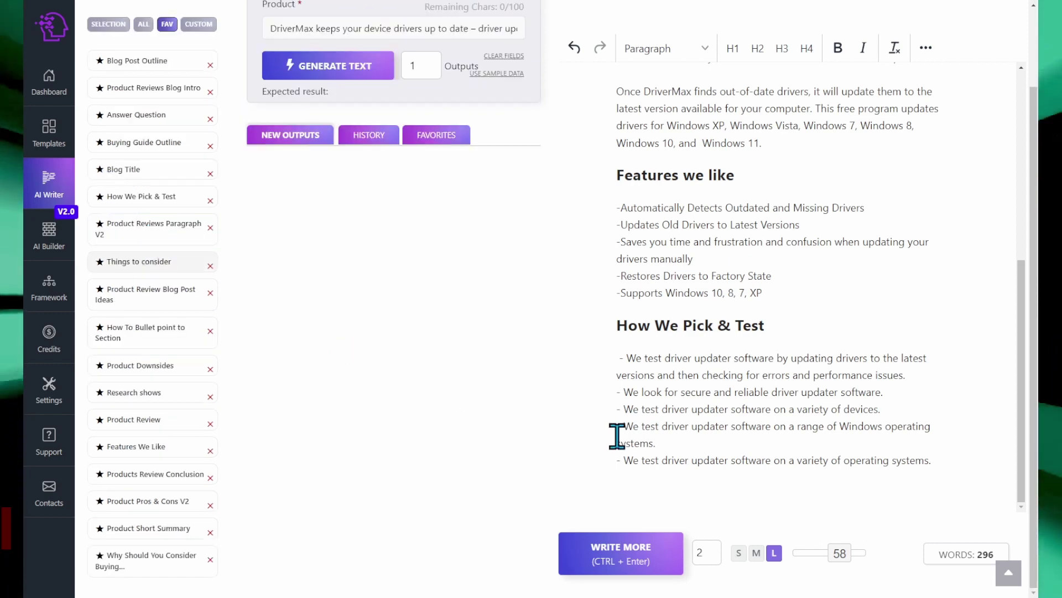
pyautogui.scroll(2, 517, 404)
pyautogui.click(404, 117)
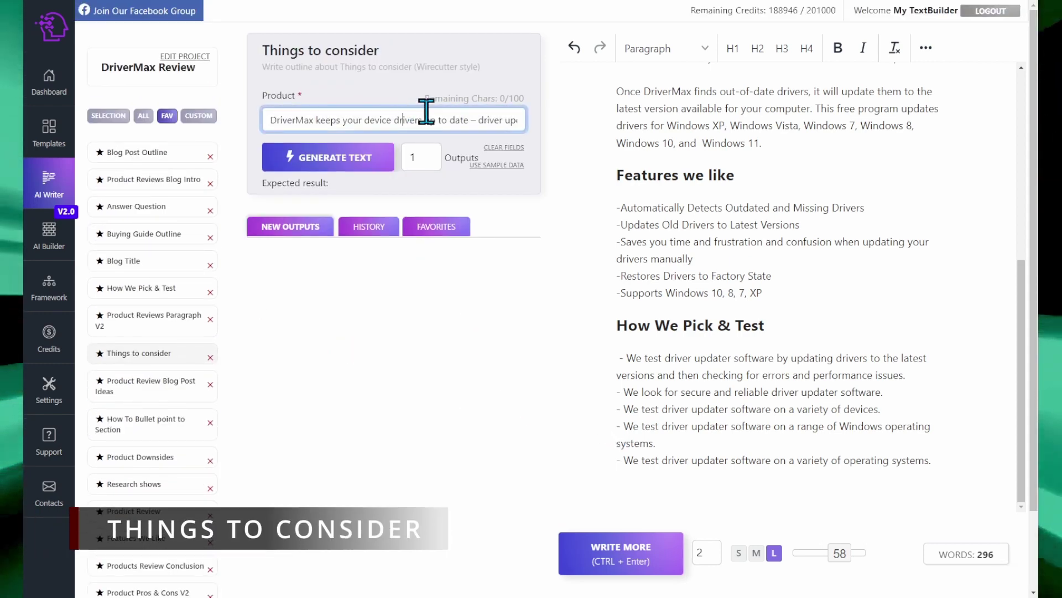
pyautogui.moveTo(467, 120); pyautogui.dragTo(571, 117)
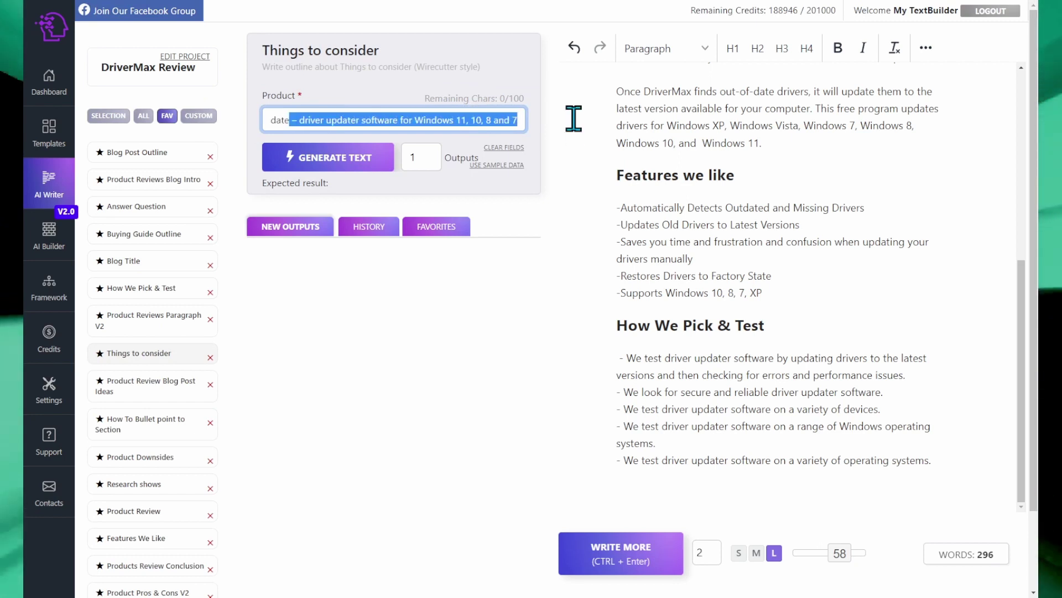
pyautogui.click(467, 122)
# Generate two outputs, insert the second into the article, and start a new line
pyautogui.click(429, 155)
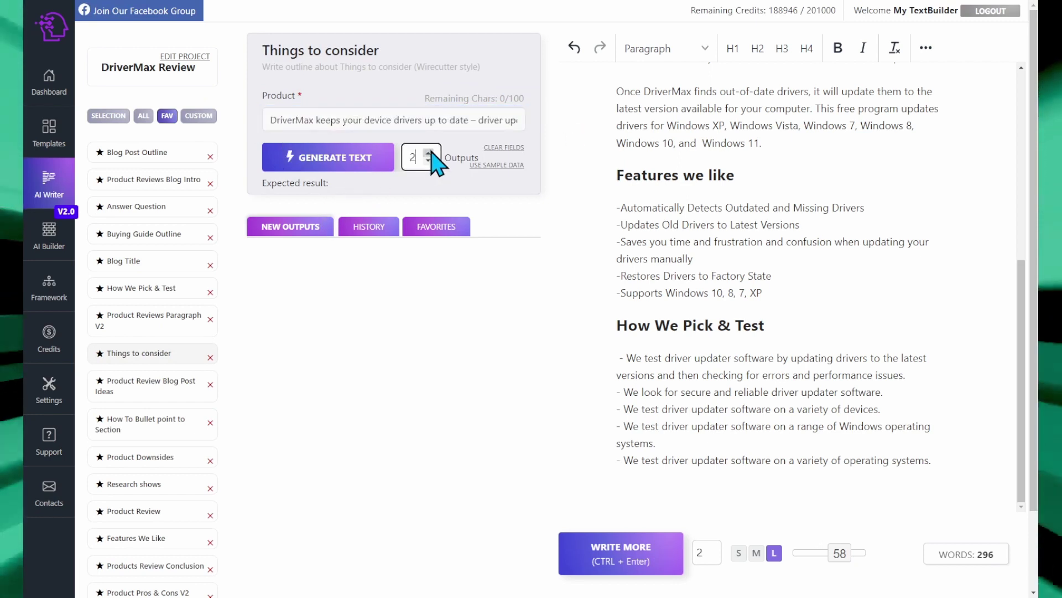
pyautogui.click(340, 162)
pyautogui.write('Thing')
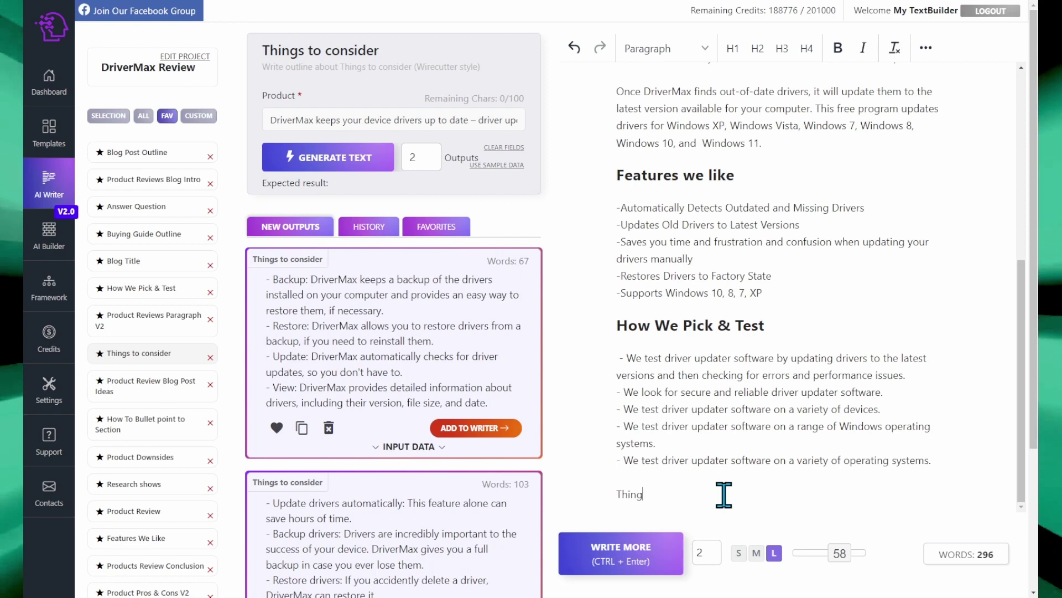
pyautogui.write('s to consider')
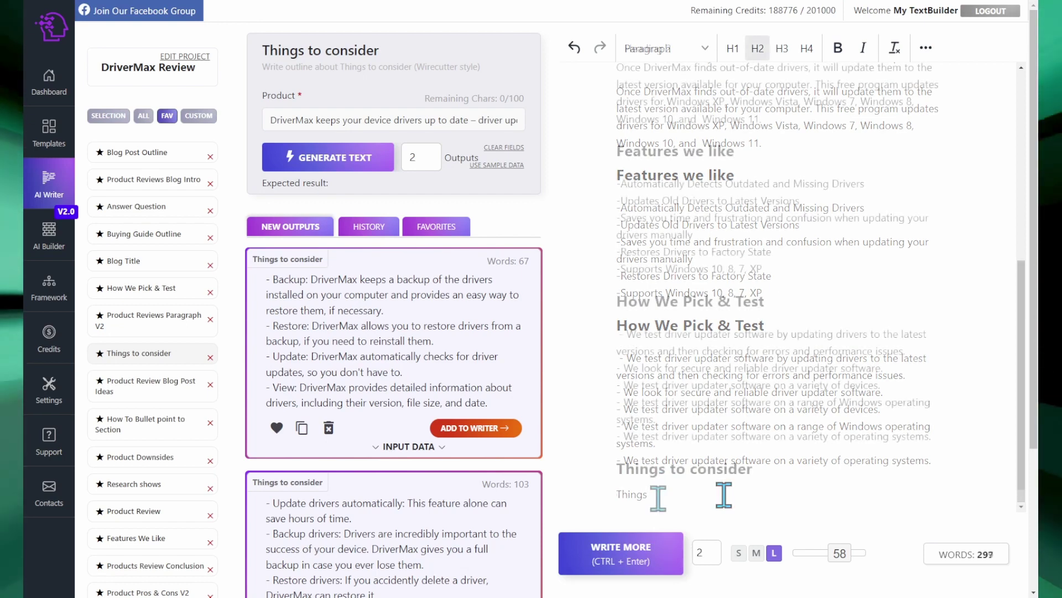
pyautogui.scroll(-2, 484, 429)
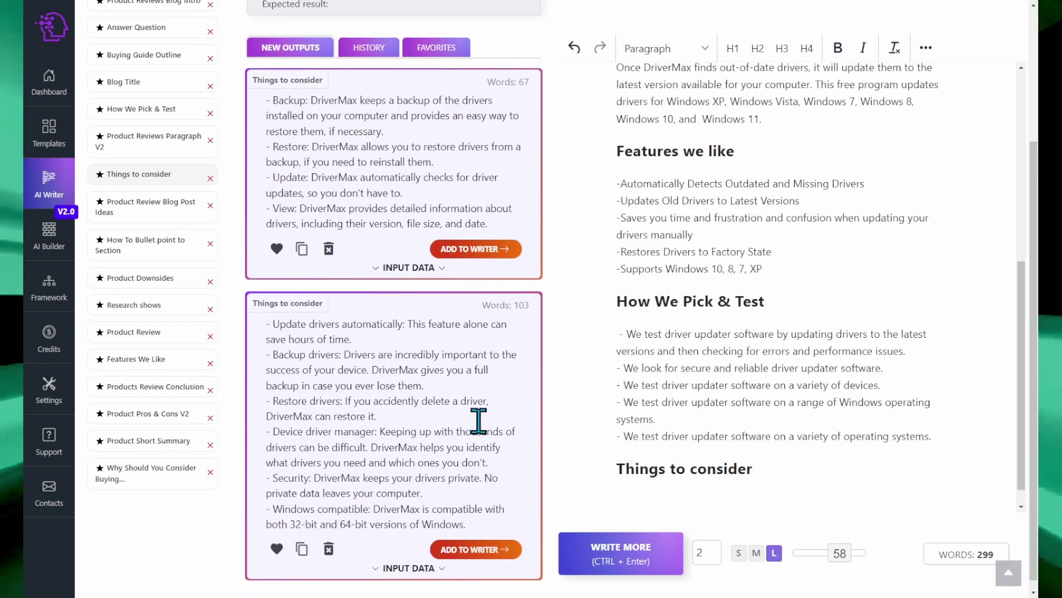
pyautogui.click(475, 550)
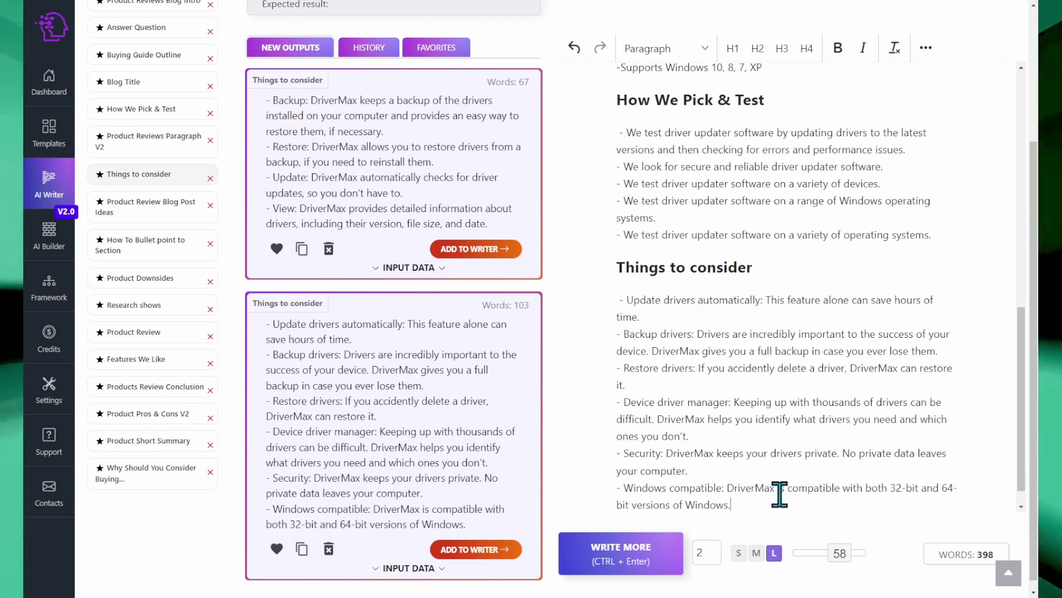
pyautogui.press('Return')
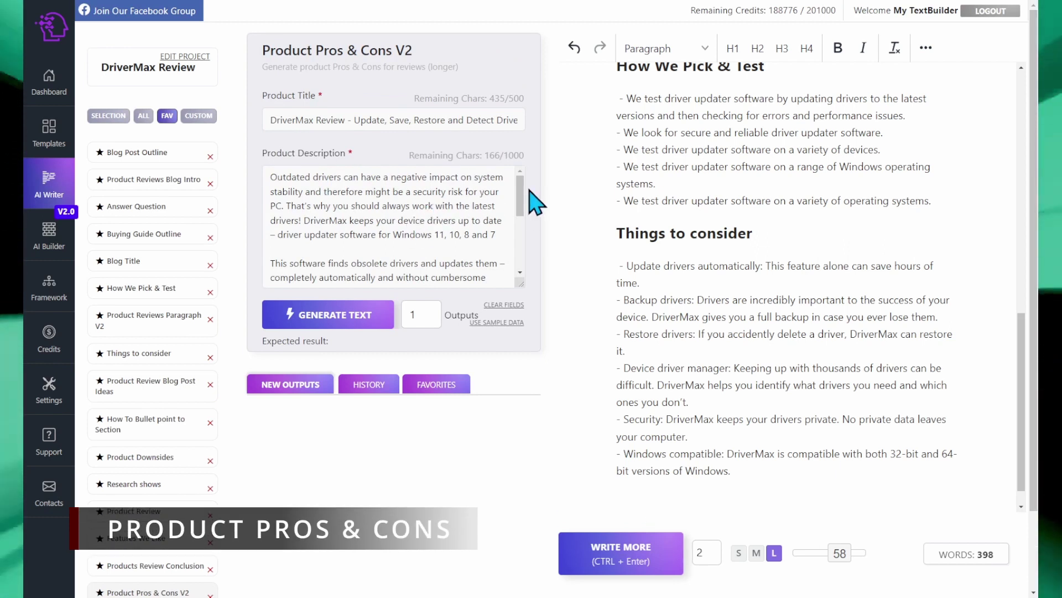
pyautogui.moveTo(520, 196); pyautogui.dragTo(516, 276)
# Generate two DriverMax pros and cons outputs, insert the first, and add a cons line
pyautogui.click(429, 311)
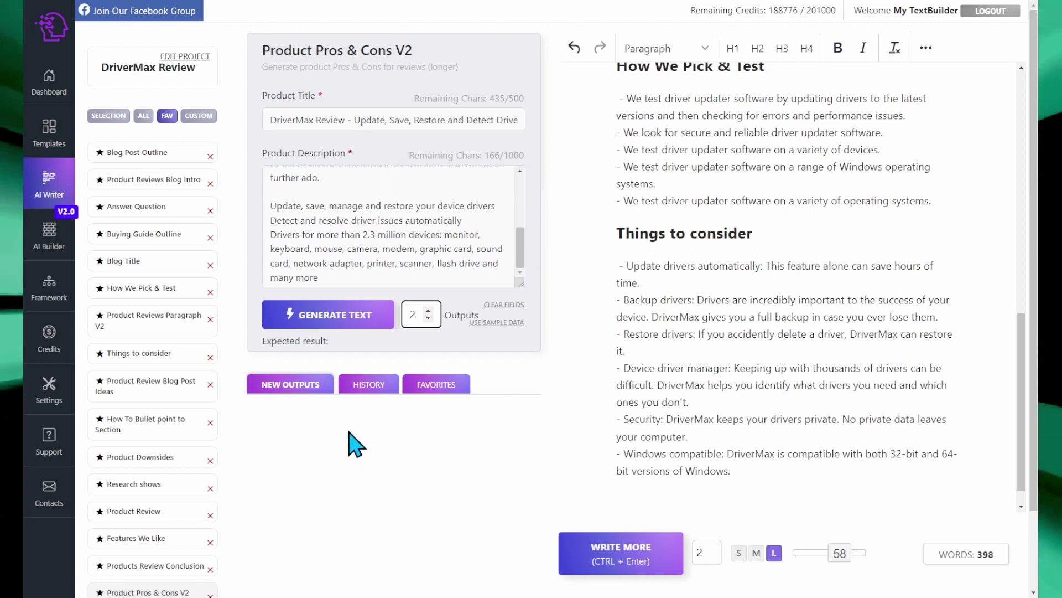
pyautogui.click(345, 320)
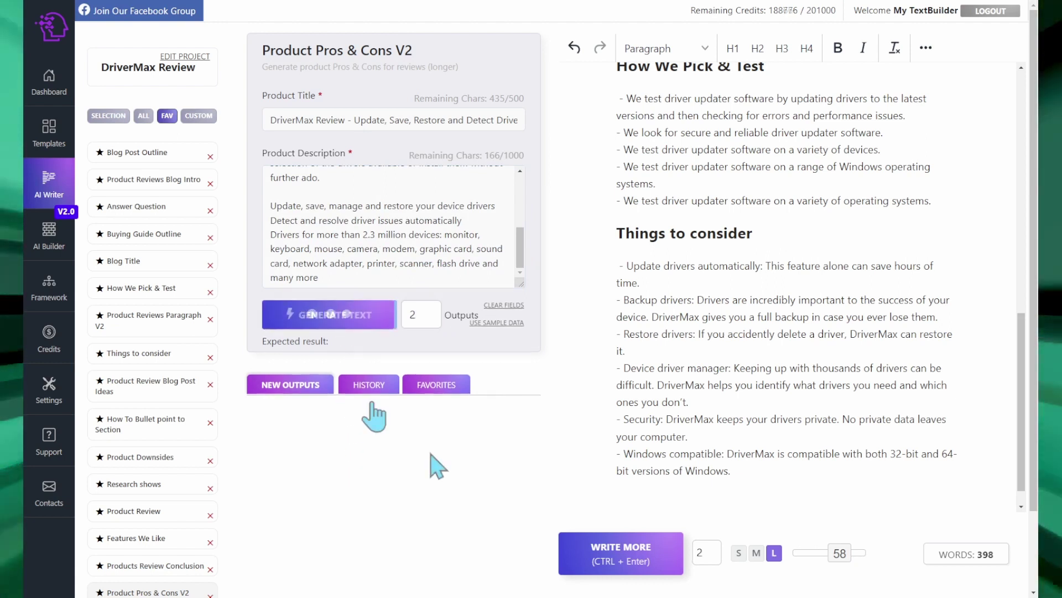
pyautogui.scroll(-3, 429, 450)
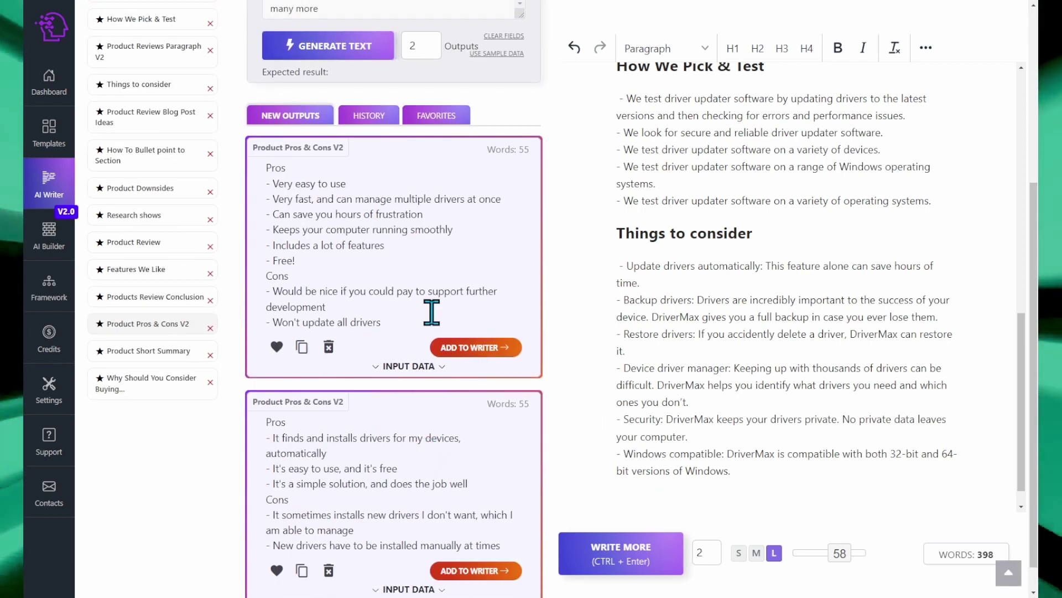
pyautogui.click(473, 348)
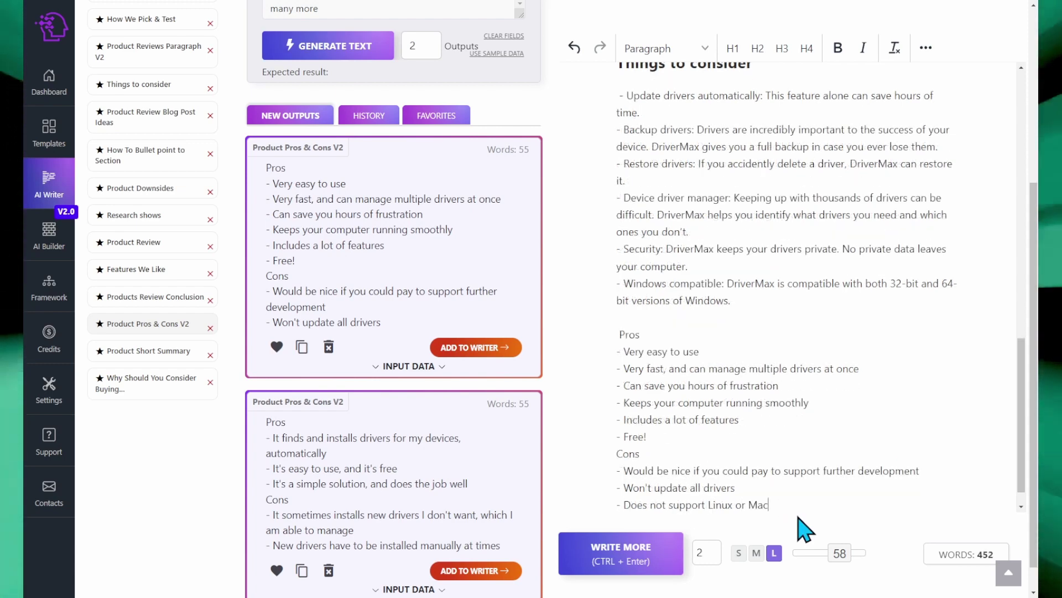
pyautogui.press('Return')
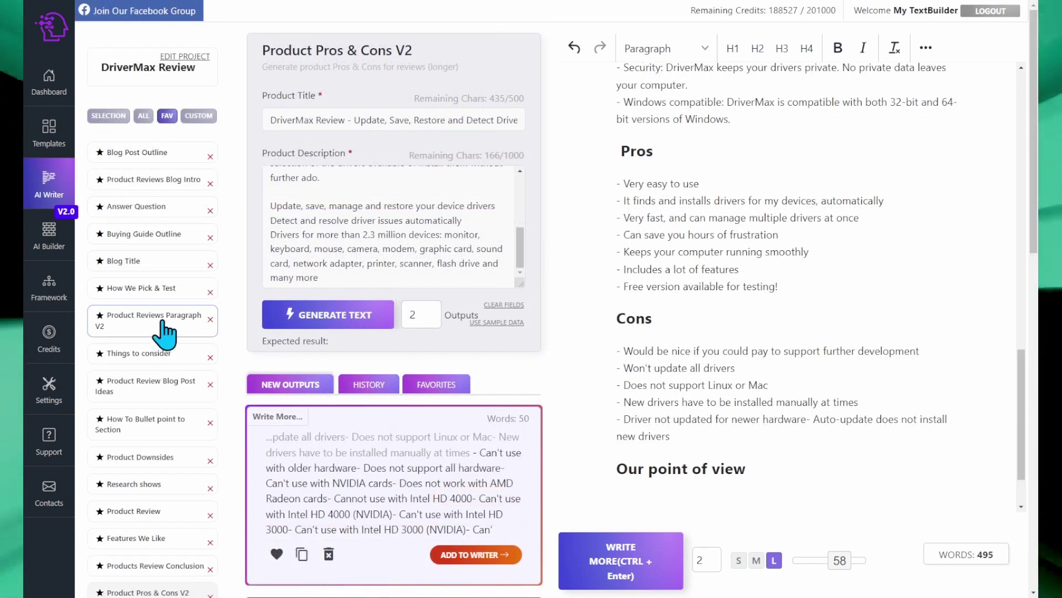
# Generate a 62-word DriverMax paragraph on easy updates and one-click backup, then add it under Our point of view
pyautogui.click(162, 325)
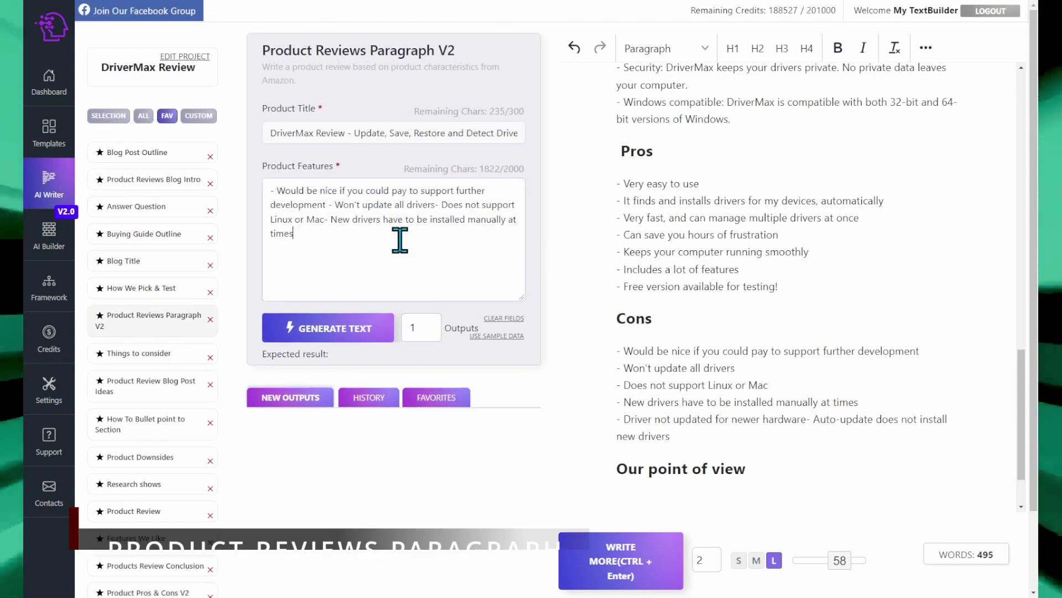
pyautogui.click(380, 269)
pyautogui.moveTo(366, 266); pyautogui.dragTo(250, 186)
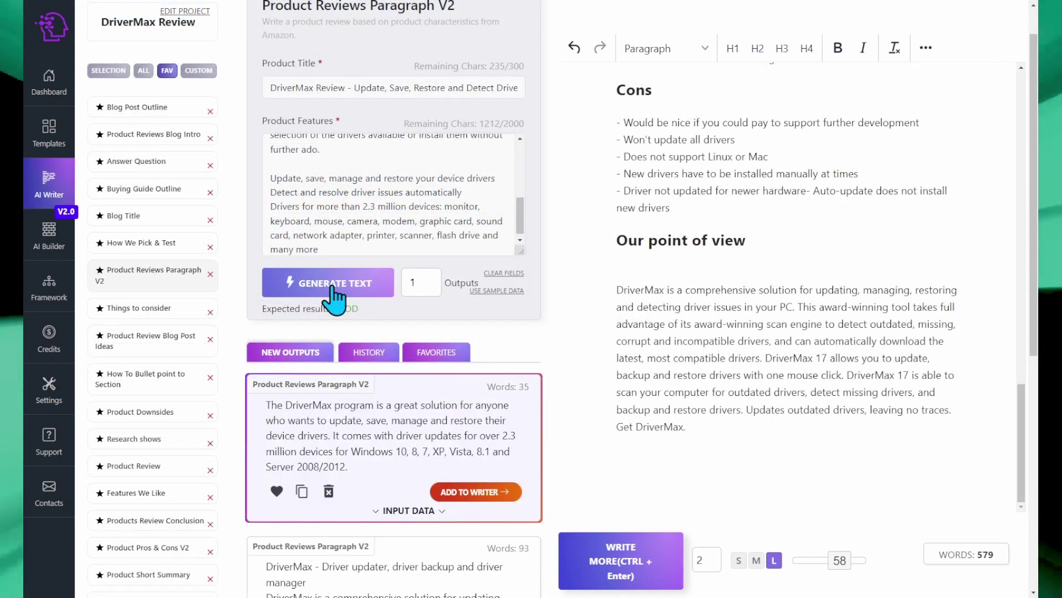
pyautogui.click(334, 296)
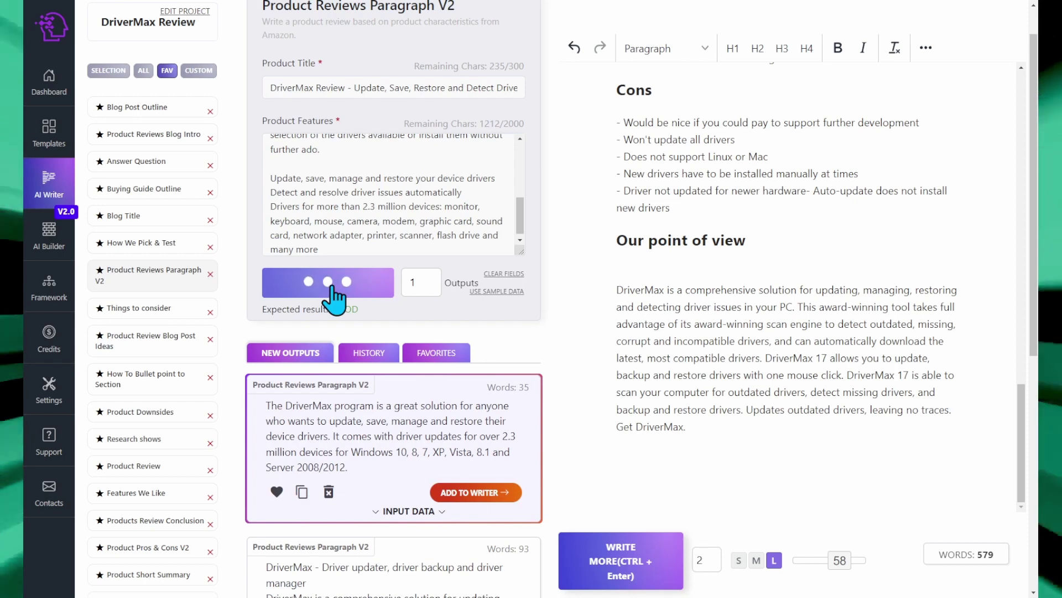
pyautogui.scroll(-2, 335, 297)
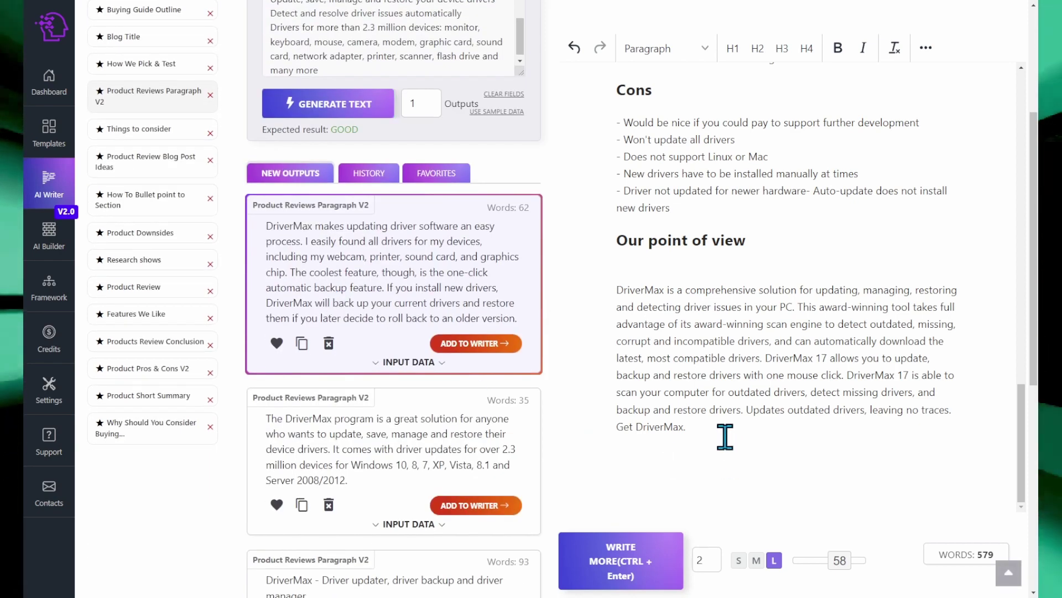
pyautogui.click(459, 349)
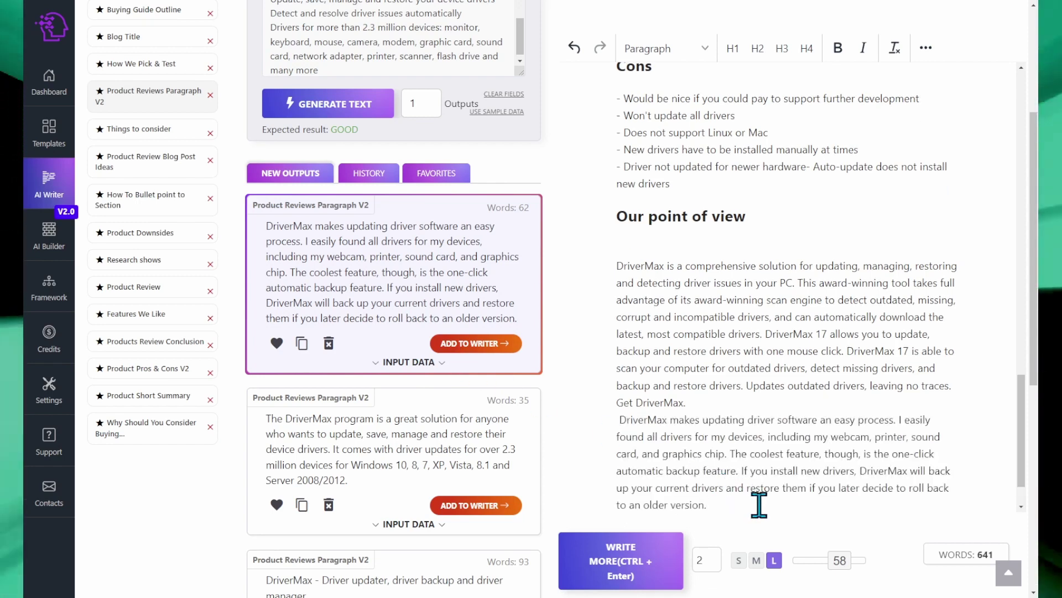
pyautogui.press('Return')
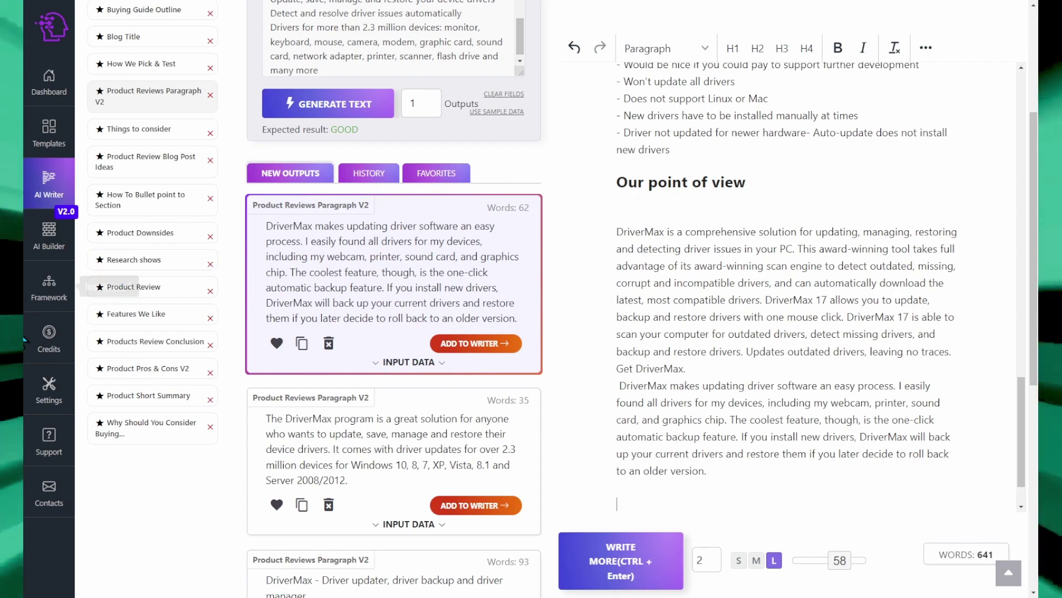
# Add the 'Why Should You Consider Buying DriverMax?' heading with four generated reasons below it
pyautogui.click(149, 427)
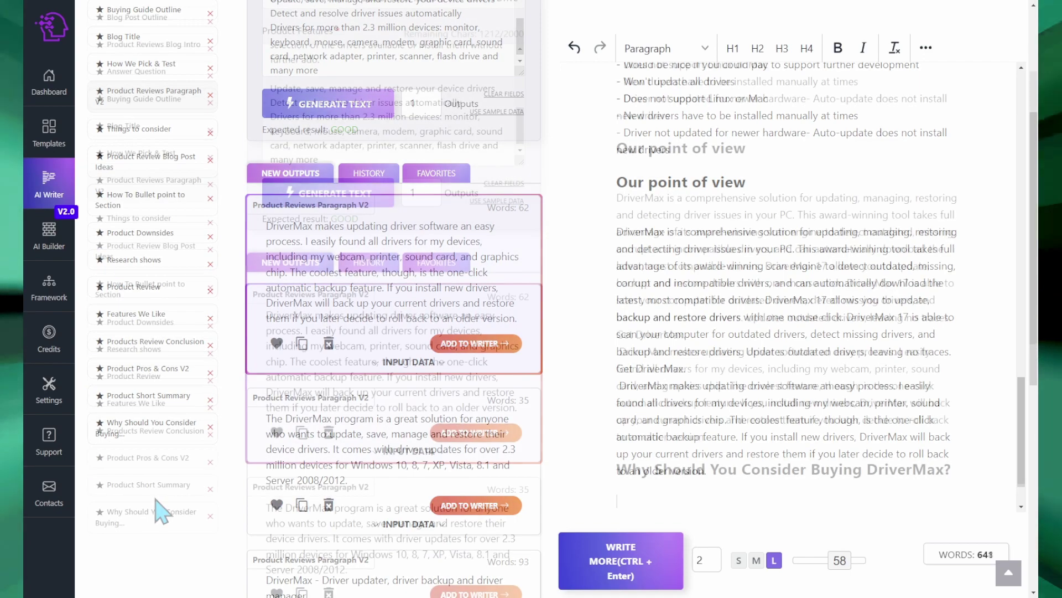
pyautogui.click(151, 523)
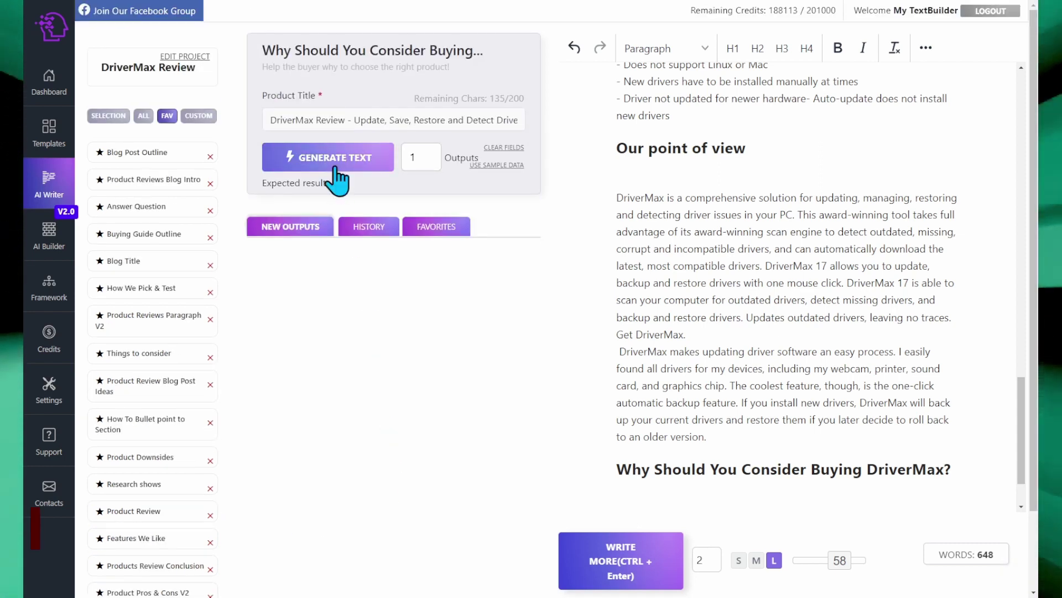
pyautogui.click(339, 156)
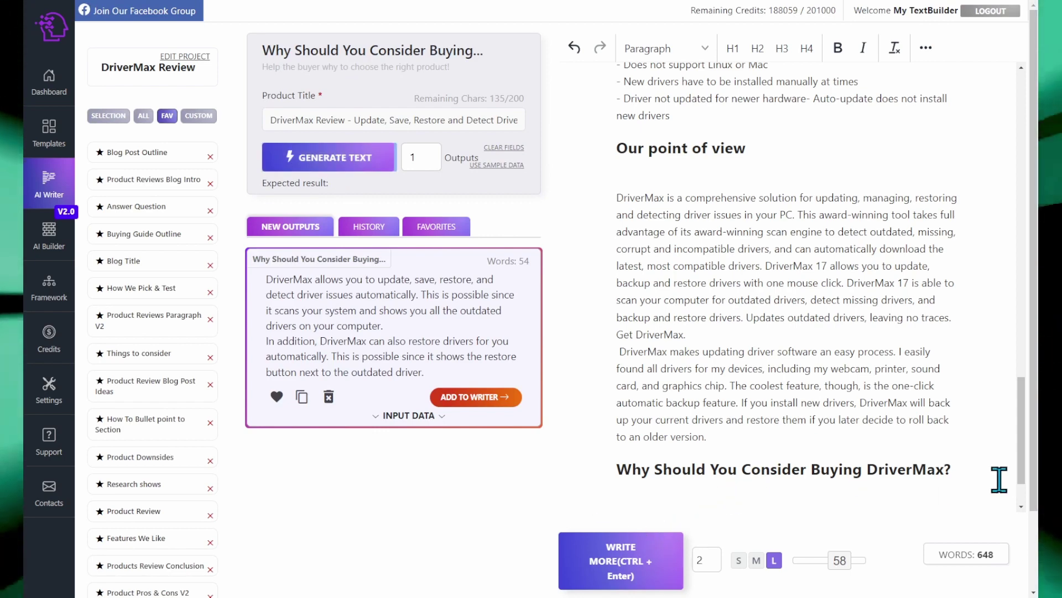
pyautogui.click(341, 166)
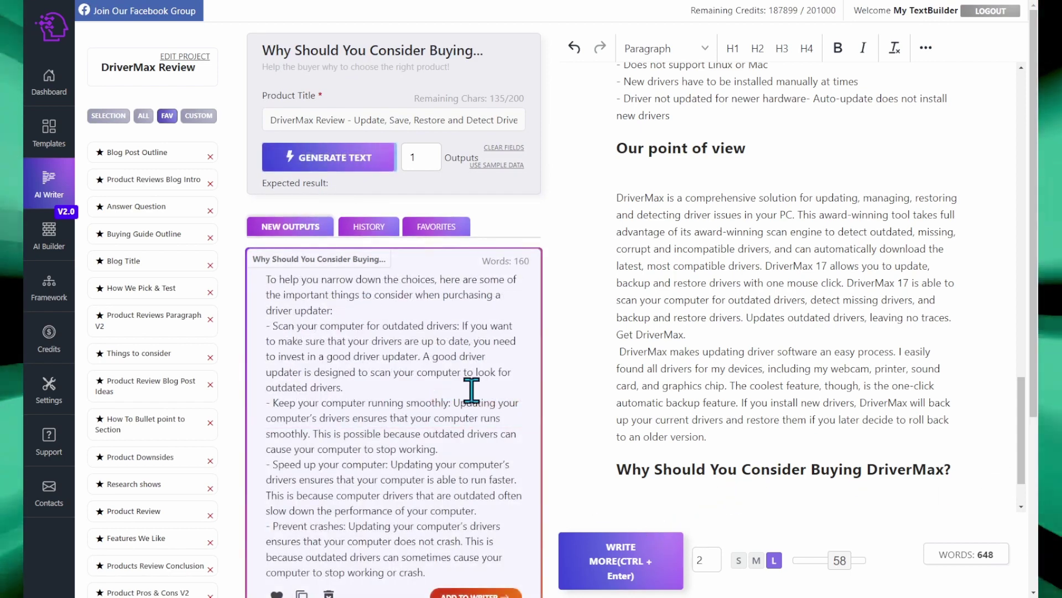
pyautogui.scroll(-2, 470, 390)
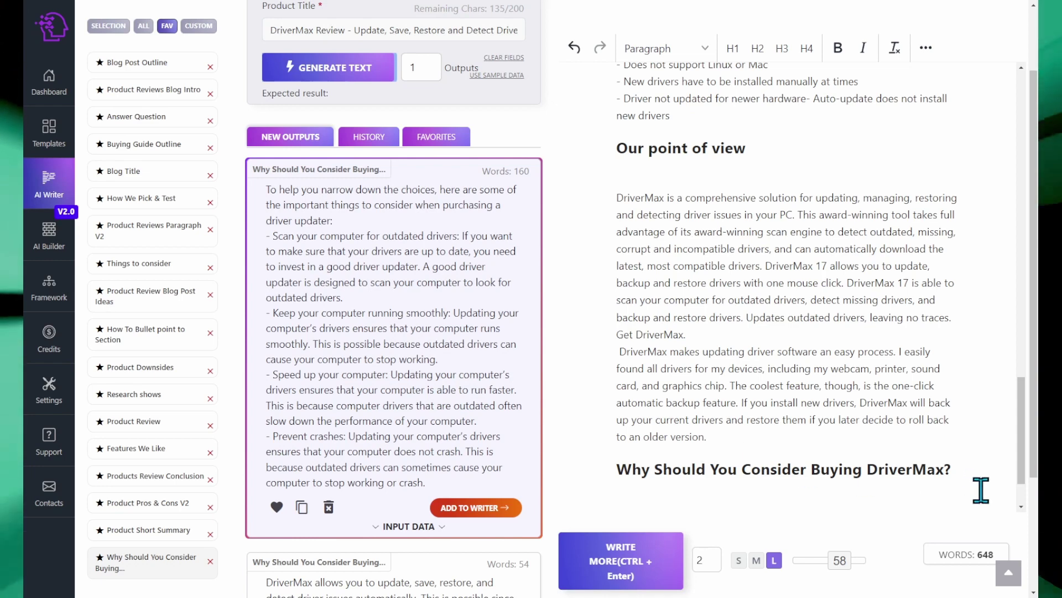
pyautogui.click(975, 474)
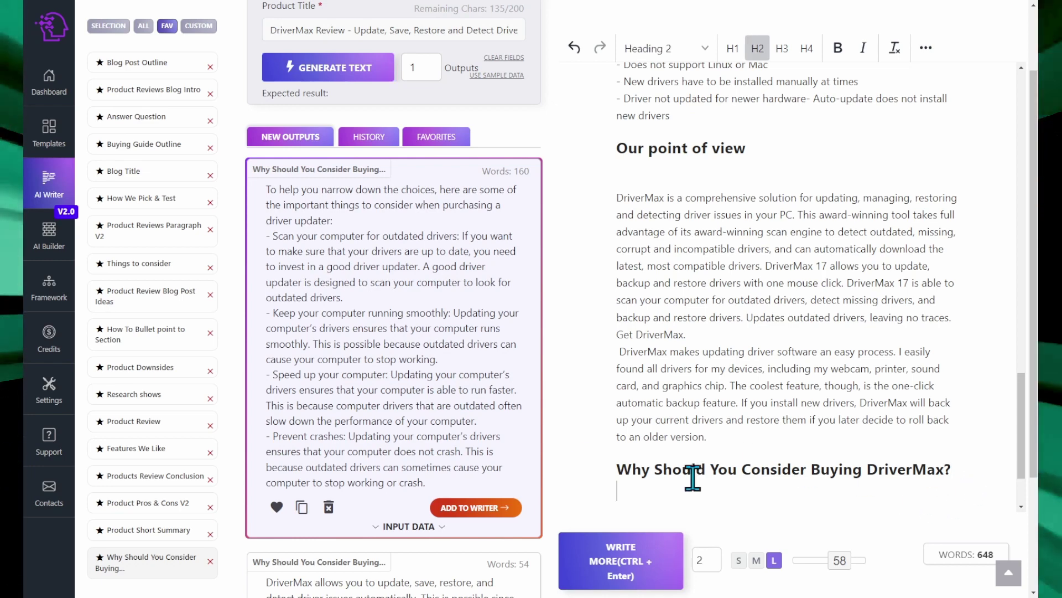
pyautogui.click(475, 513)
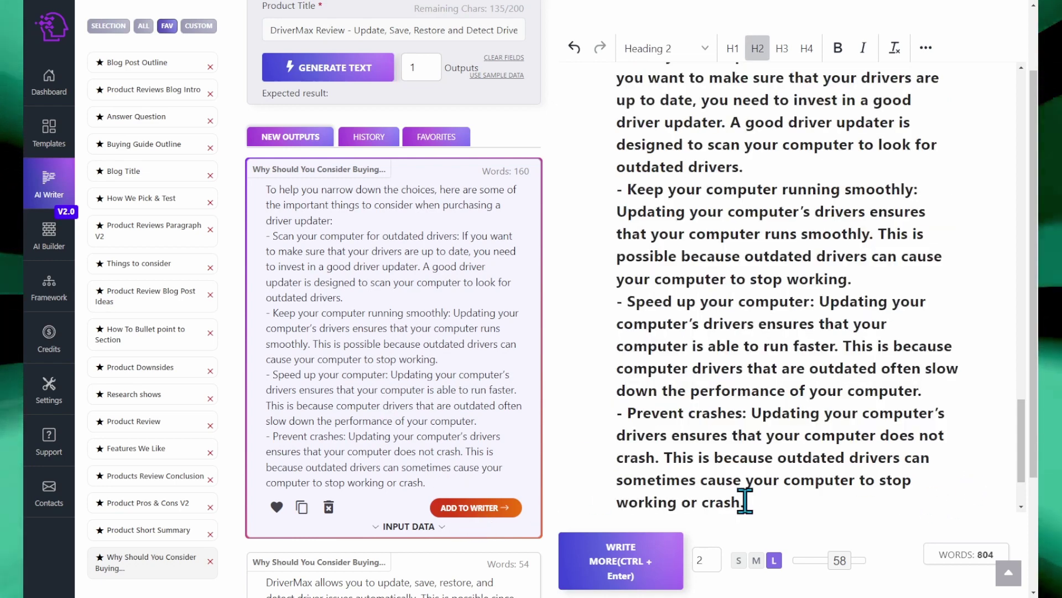
pyautogui.scroll(2, 827, 498)
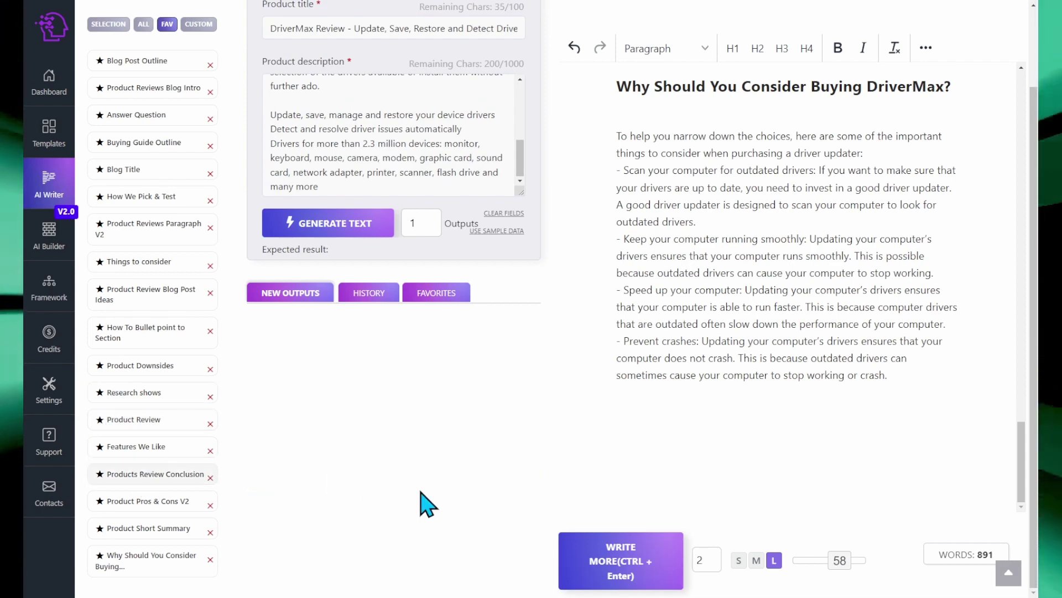
pyautogui.scroll(2, 420, 503)
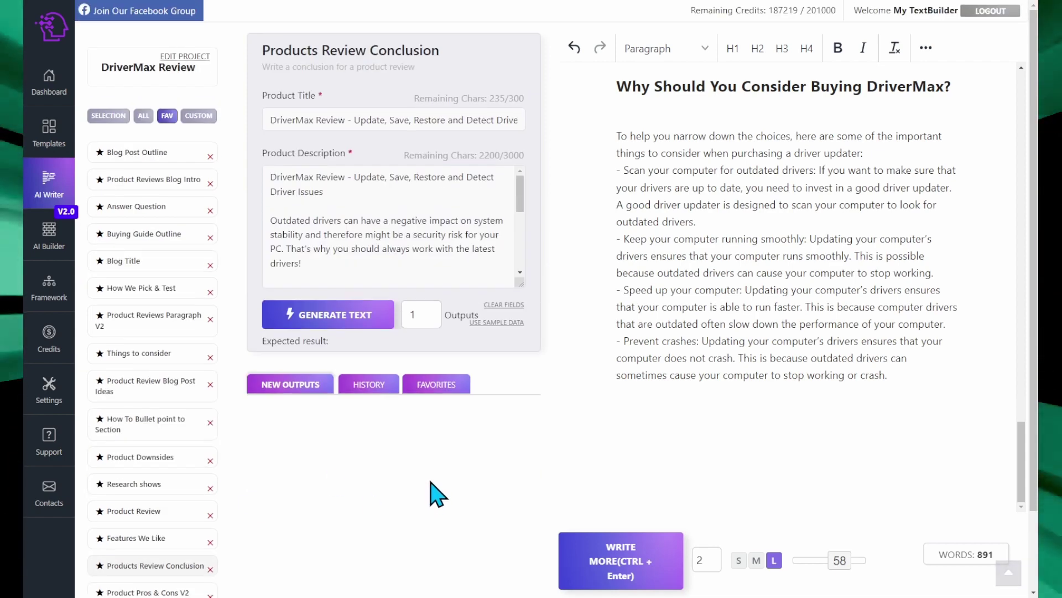
# Generate DriverMax conclusion text with the Products Review Conclusion template
pyautogui.click(411, 191)
pyautogui.click(359, 125)
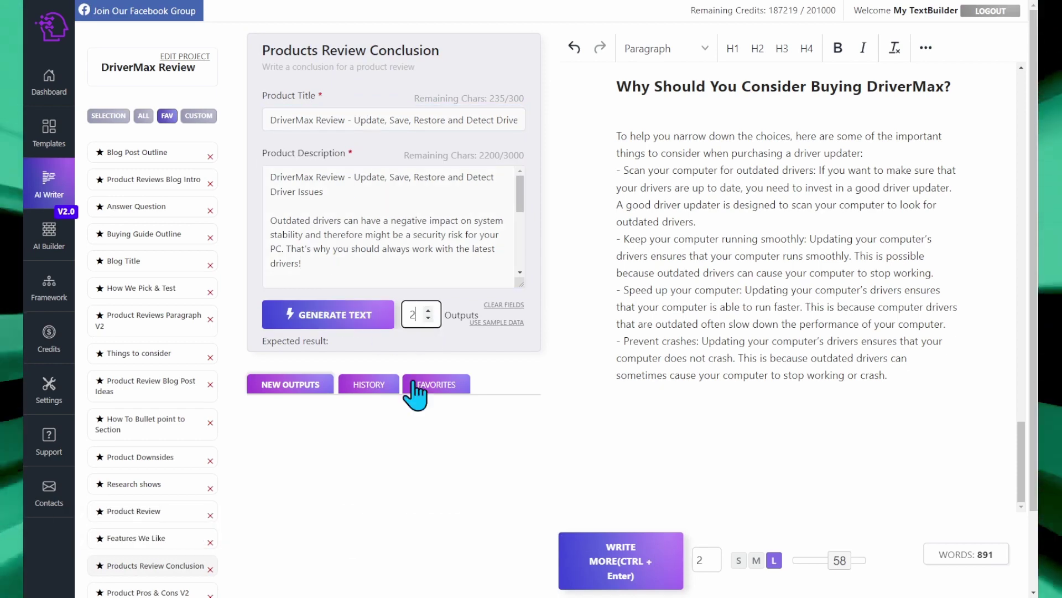
pyautogui.click(344, 324)
pyautogui.write('Conclu')
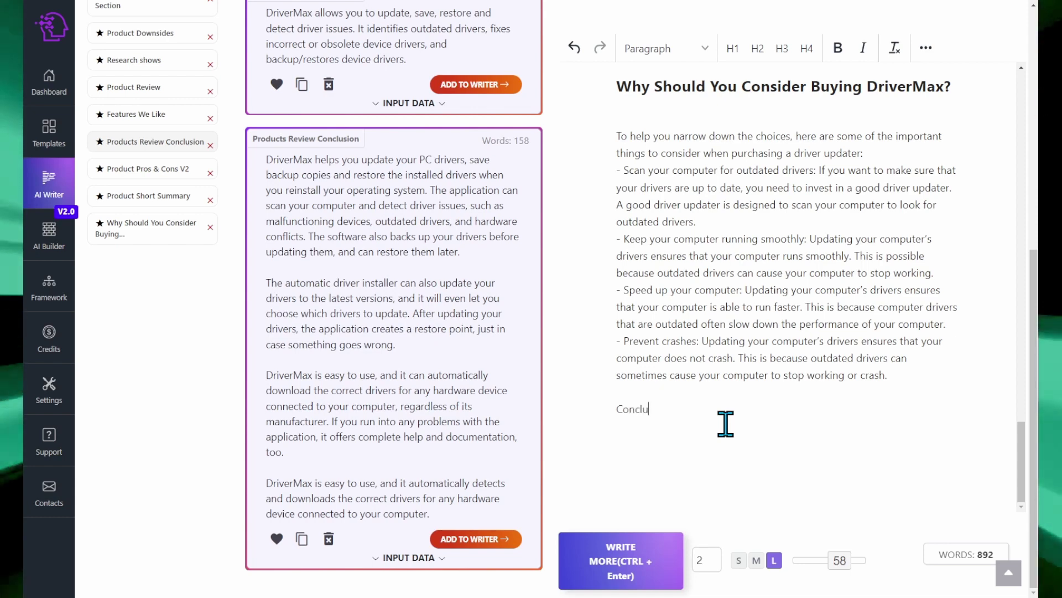
pyautogui.write('sion')
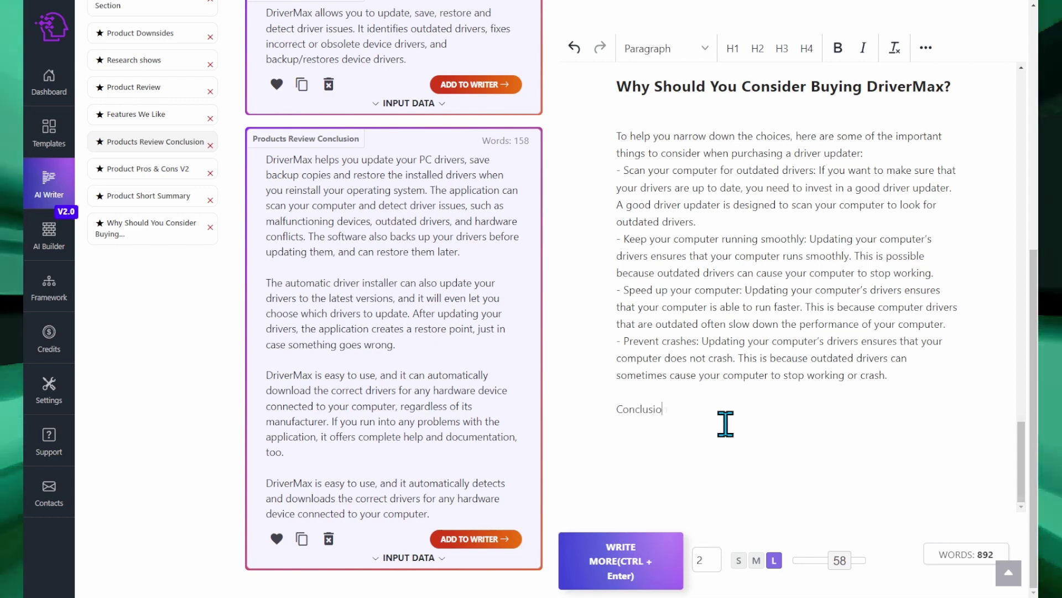
# Insert four conclusion paragraphs under an H2 Conclusion heading and remove the blank line
pyautogui.press('Return')
pyautogui.press('Return')
pyautogui.click(476, 538)
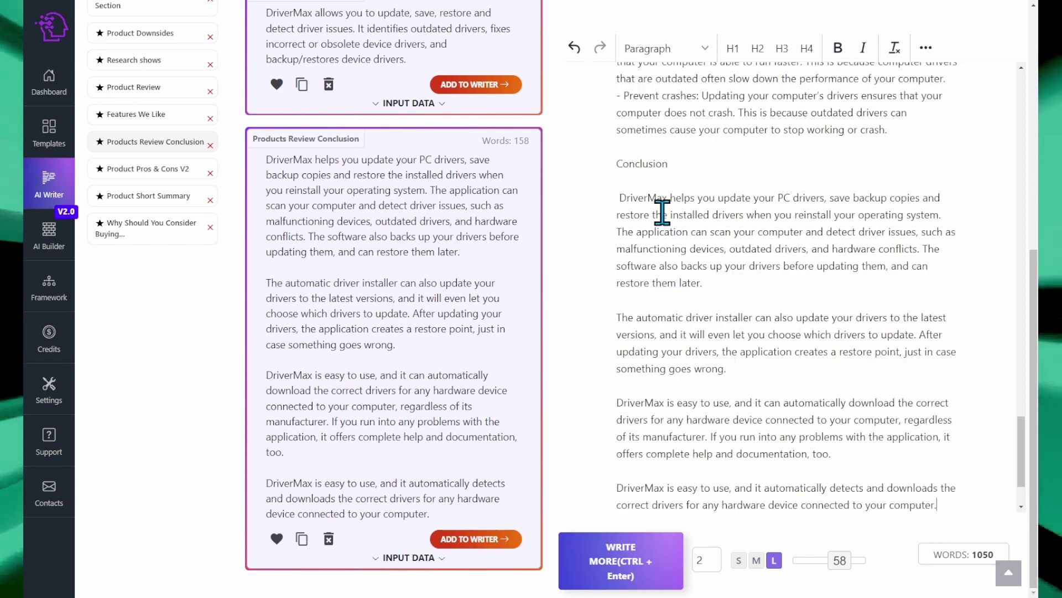
pyautogui.click(754, 51)
pyautogui.click(636, 196)
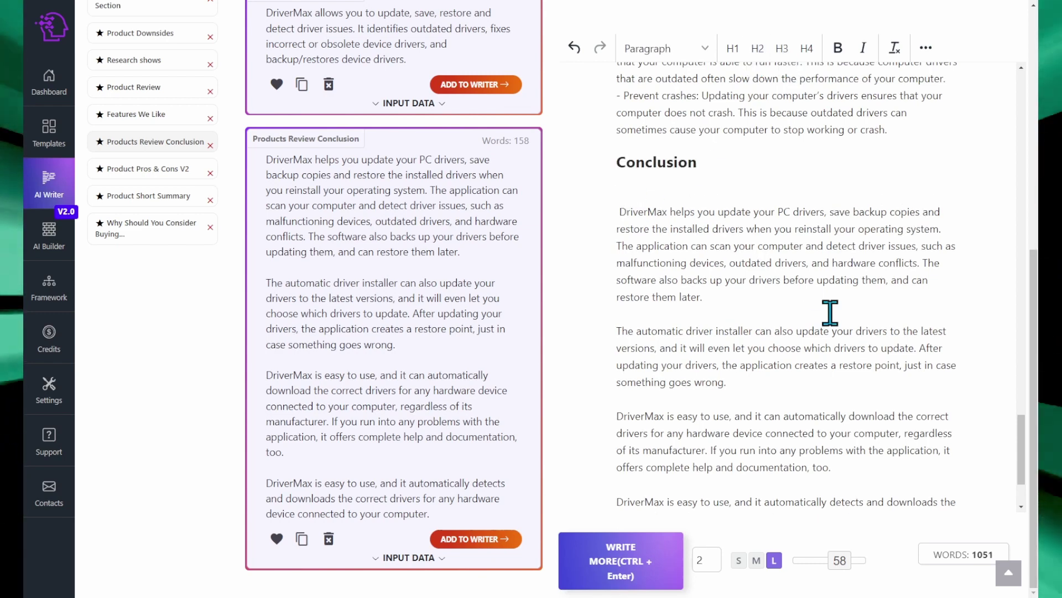
pyautogui.press('Delete')
pyautogui.press('Delete')
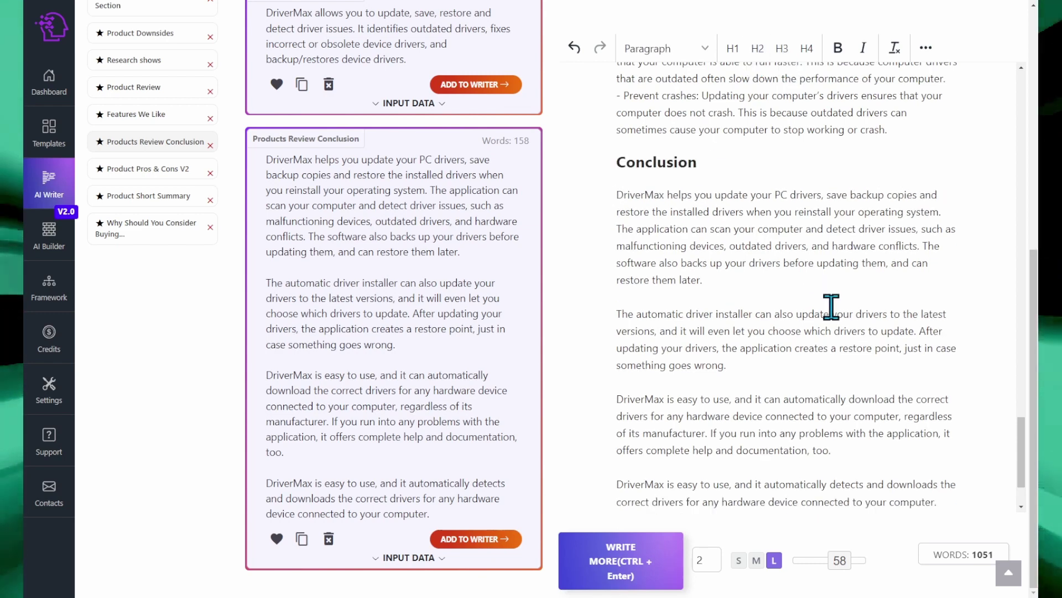
pyautogui.scroll(-1, 830, 316)
pyautogui.scroll(-1, 830, 327)
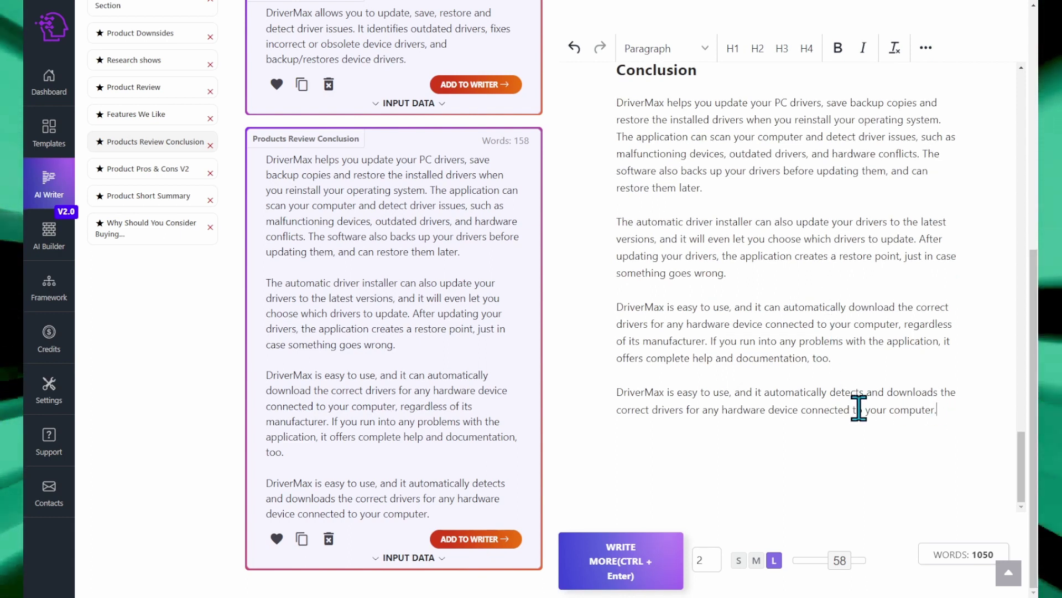
pyautogui.click(943, 428)
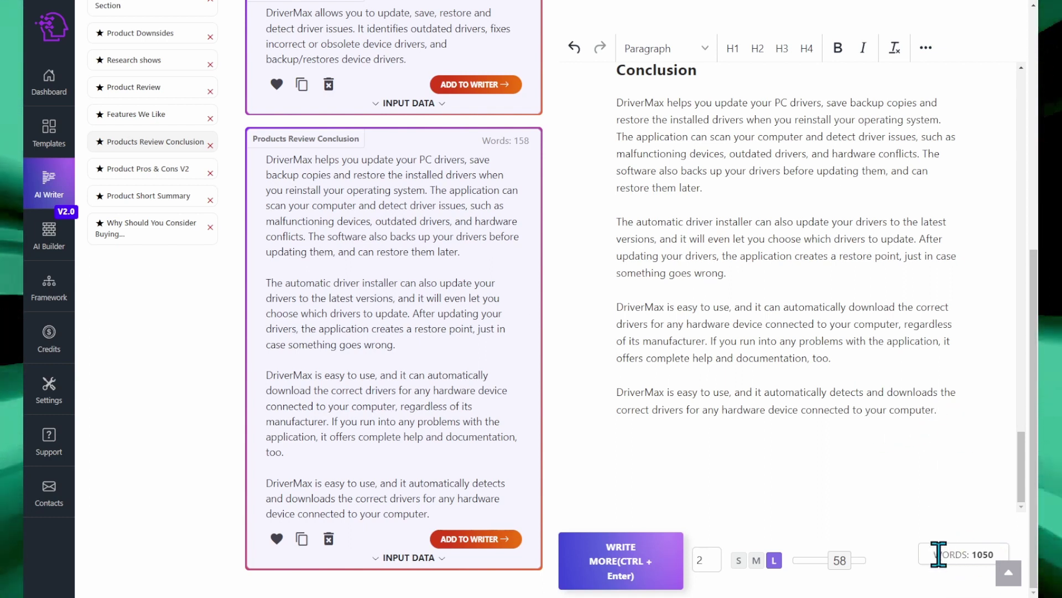
pyautogui.moveTo(935, 556); pyautogui.dragTo(993, 556)
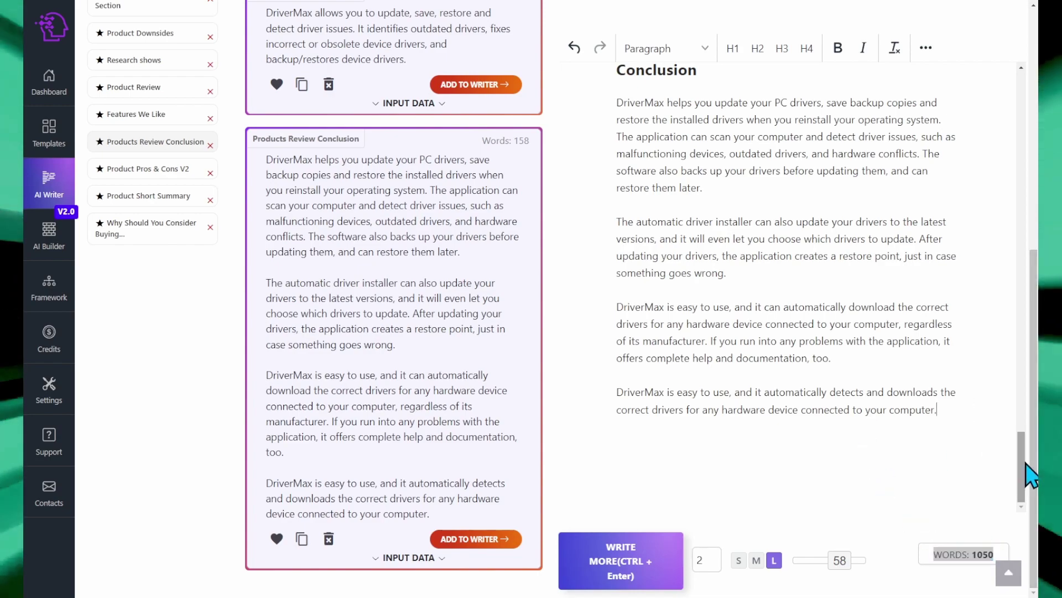
pyautogui.moveTo(1025, 475); pyautogui.dragTo(1030, 108)
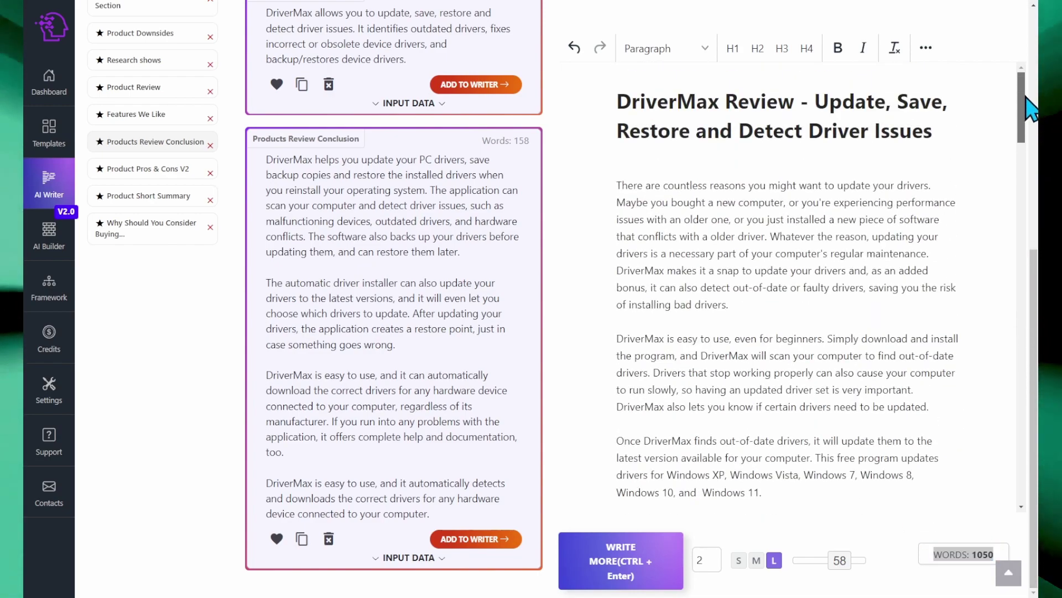
pyautogui.click(922, 131)
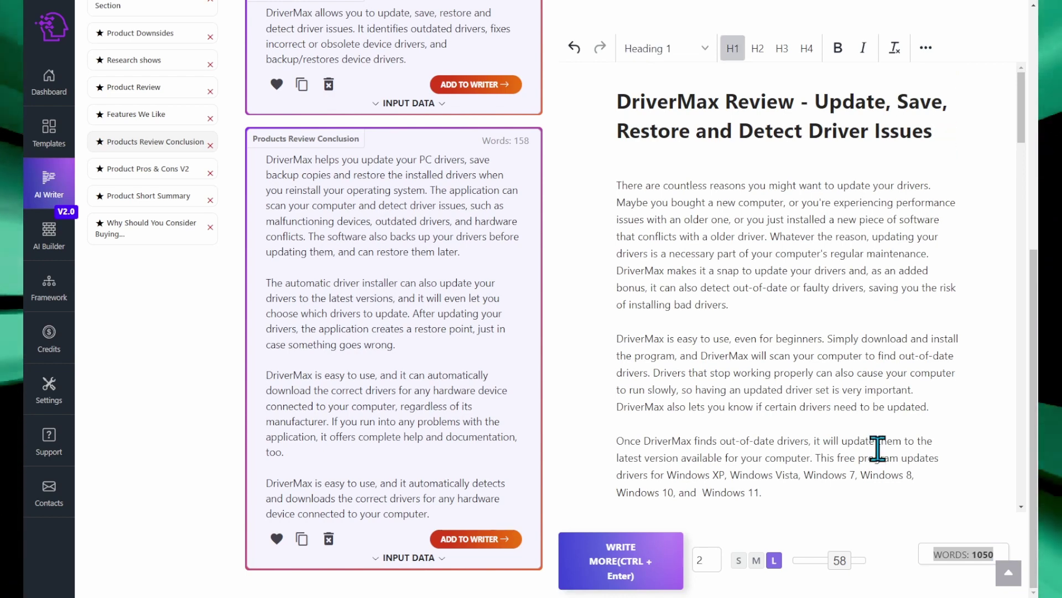
pyautogui.scroll(-2, 878, 446)
pyautogui.scroll(-2, 877, 446)
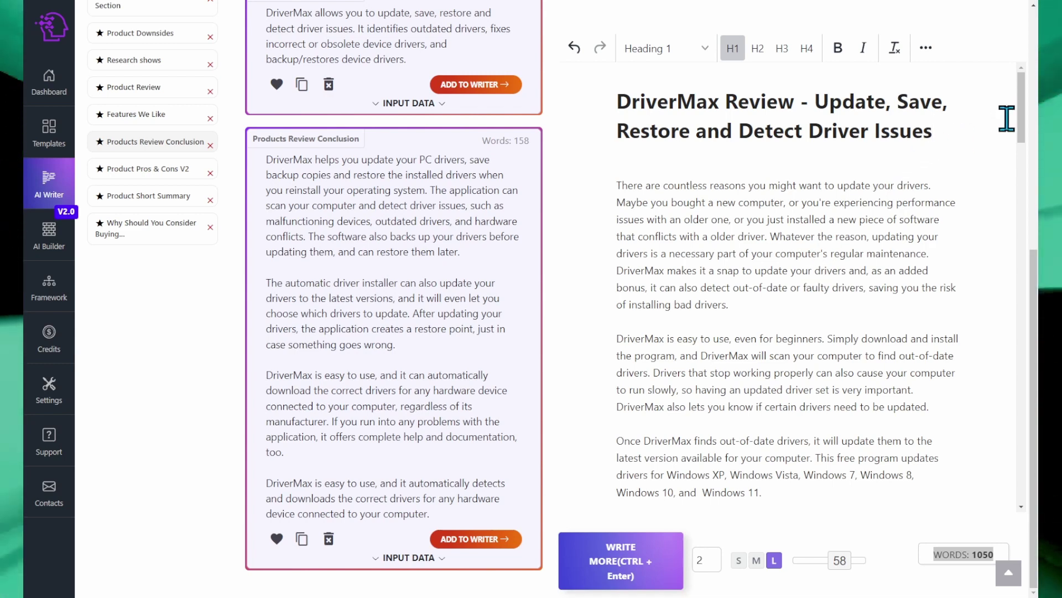
pyautogui.moveTo(1026, 126); pyautogui.dragTo(1018, 375)
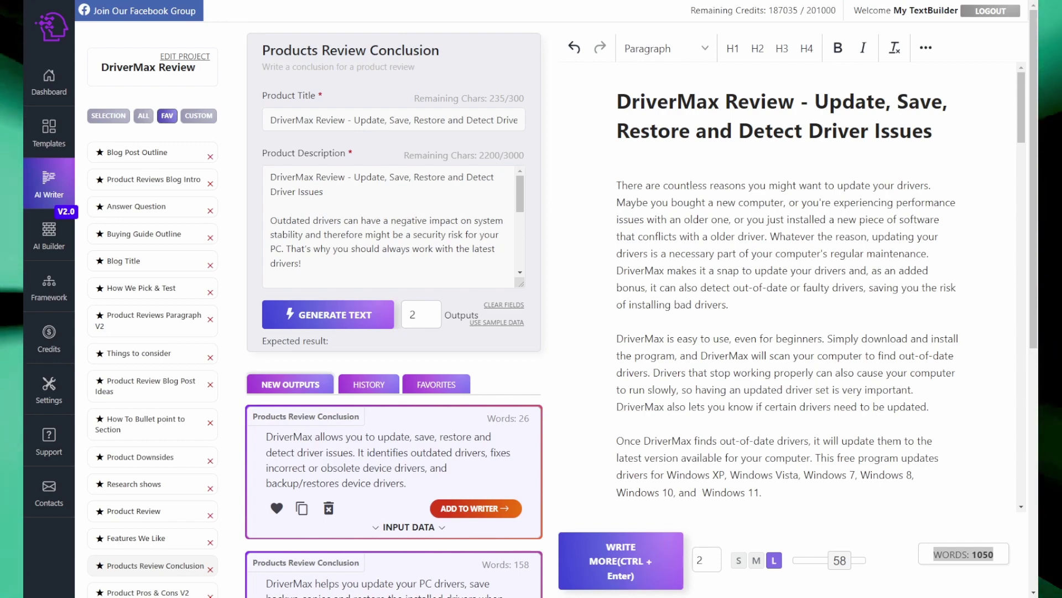
pyautogui.moveTo(1022, 138)
pyautogui.mouseDown()
pyautogui.moveTo(1011, 297)
pyautogui.moveTo(1024, 491)
pyautogui.moveTo(1028, 122)
pyautogui.mouseUp()
pyautogui.click(947, 132)
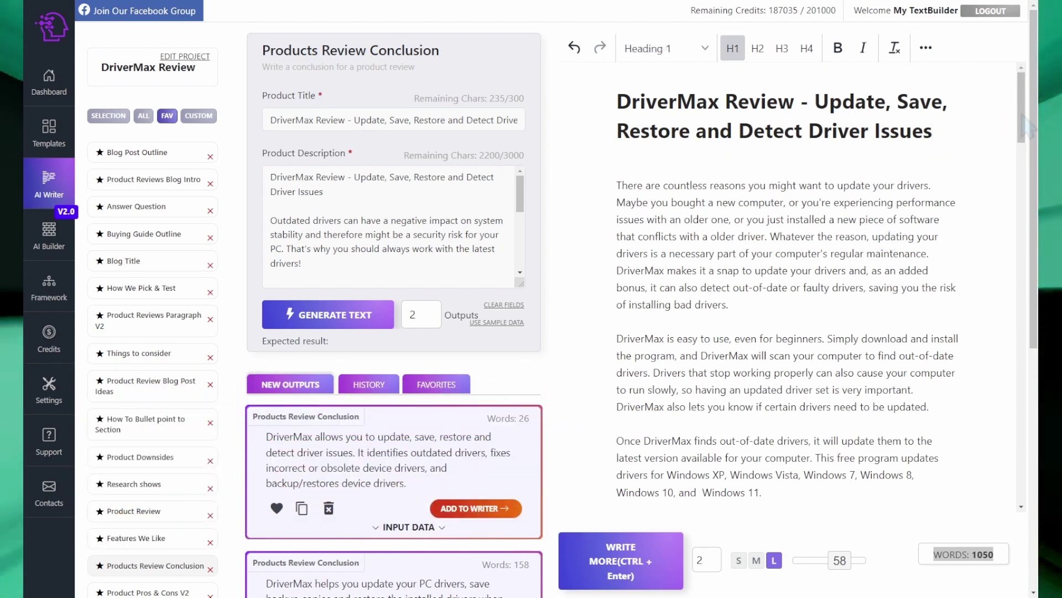
pyautogui.click(797, 320)
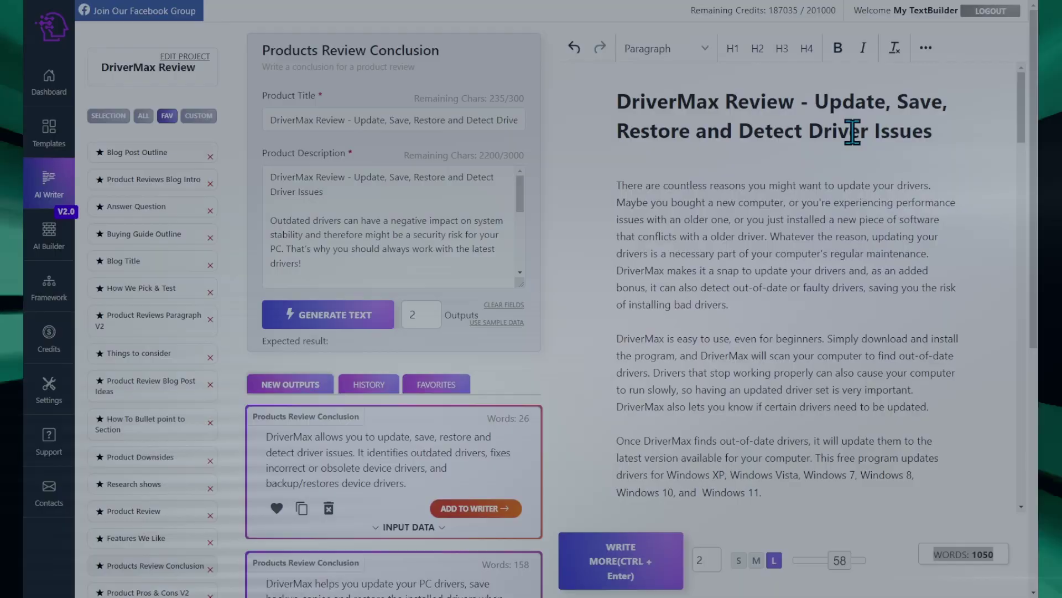